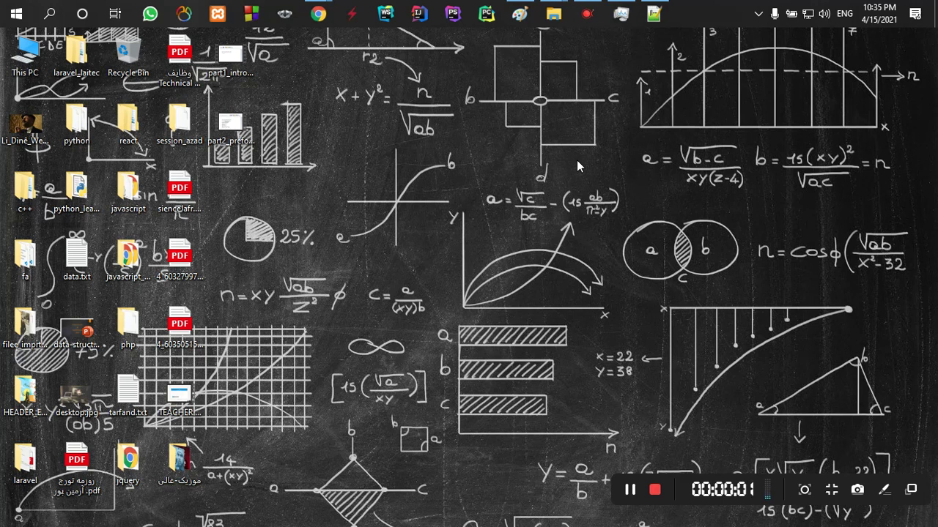
# Bring Paint back and delete the old course outline text from the canvas.
pyautogui.click(519, 13)
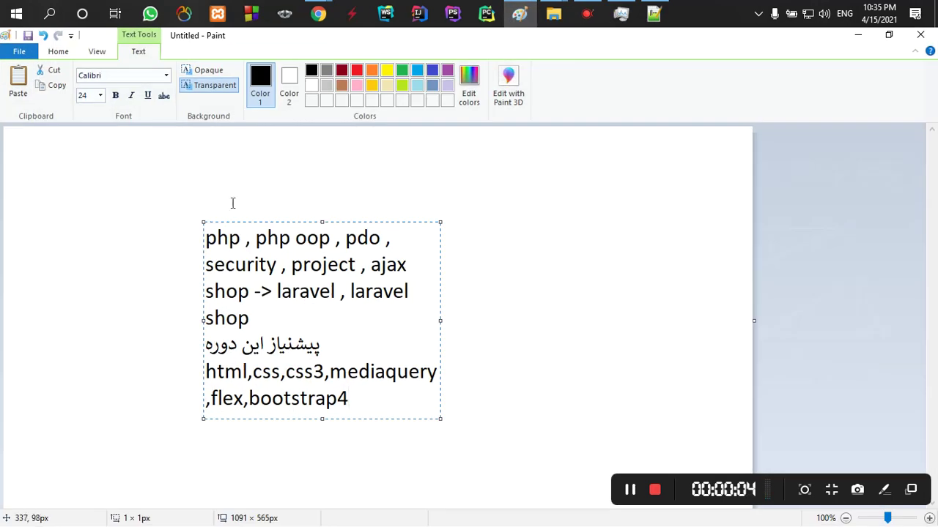
pyautogui.click(149, 205)
pyautogui.click(93, 81)
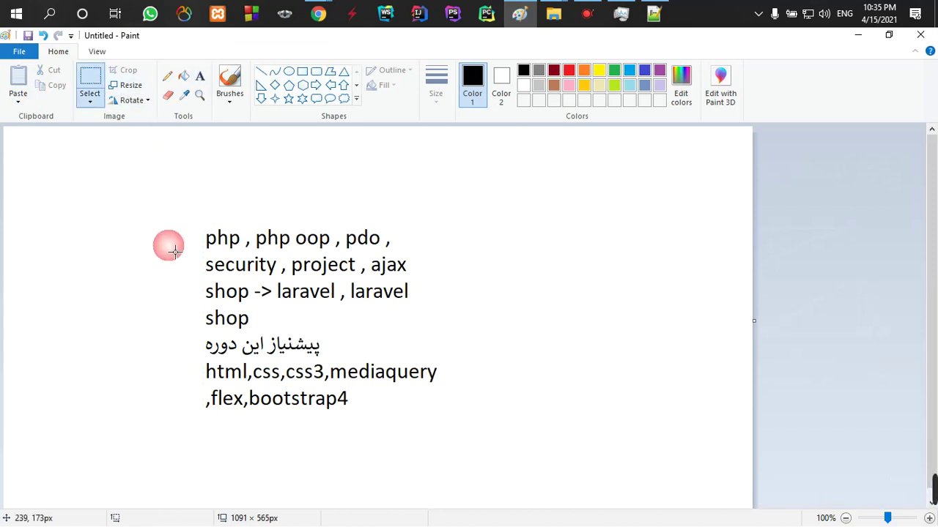
pyautogui.moveTo(178, 203); pyautogui.dragTo(565, 438)
pyautogui.press('Delete')
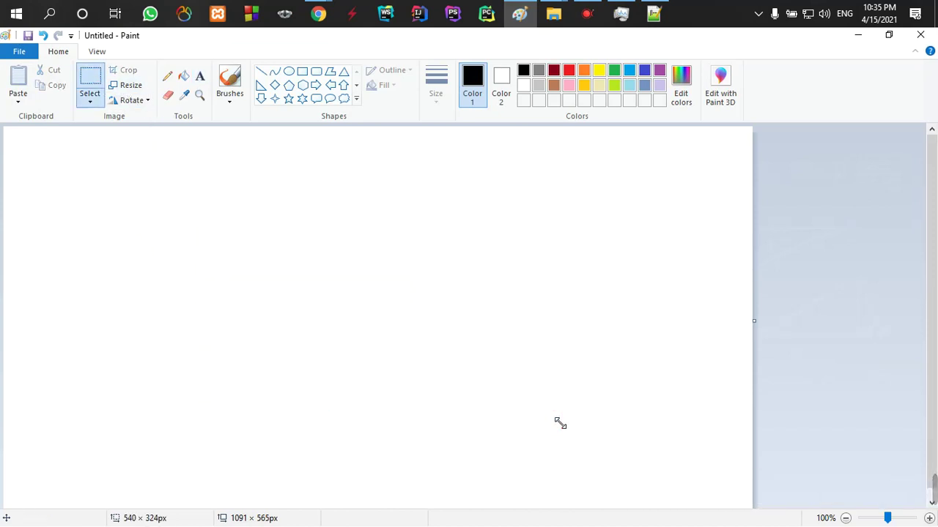
# Add a text box reading 'ide' on the blank canvas and minimize Paint.
pyautogui.click(199, 75)
pyautogui.click(238, 223)
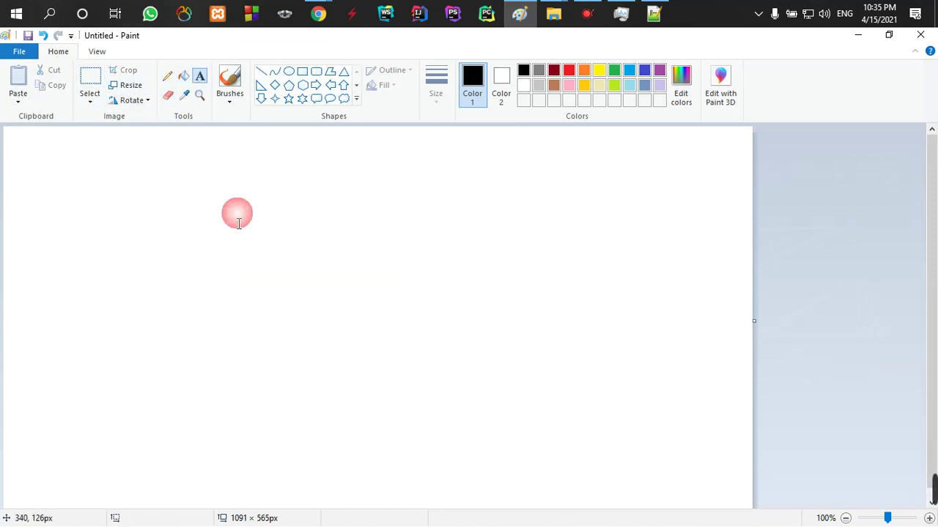
pyautogui.write('ide')
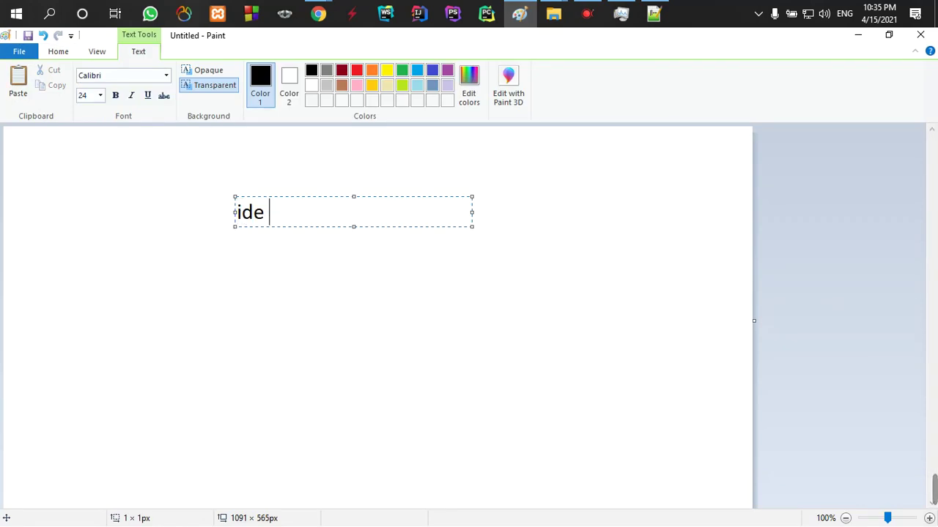
pyautogui.click(858, 35)
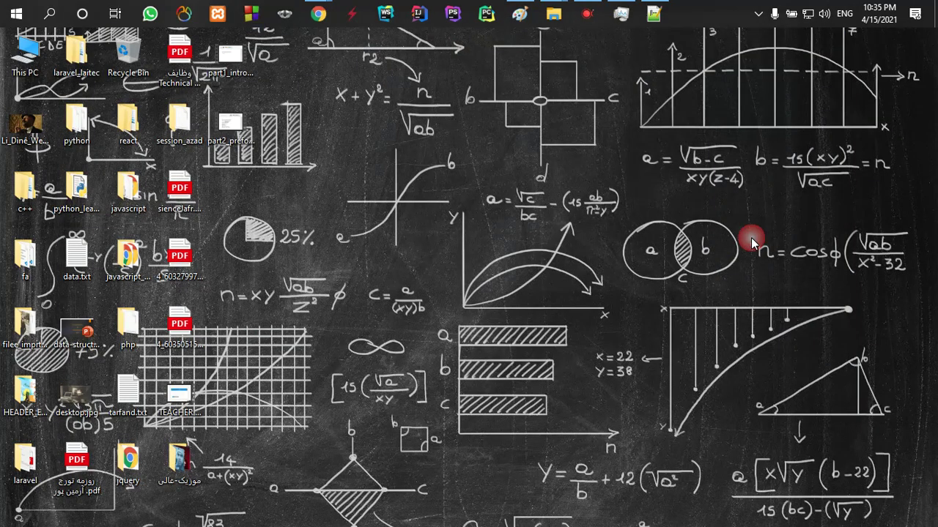
# Browse This PC > Local Disk (E:) > powerpoint_importatns > php.
pyautogui.doubleClick(33, 63)
pyautogui.click(553, 283)
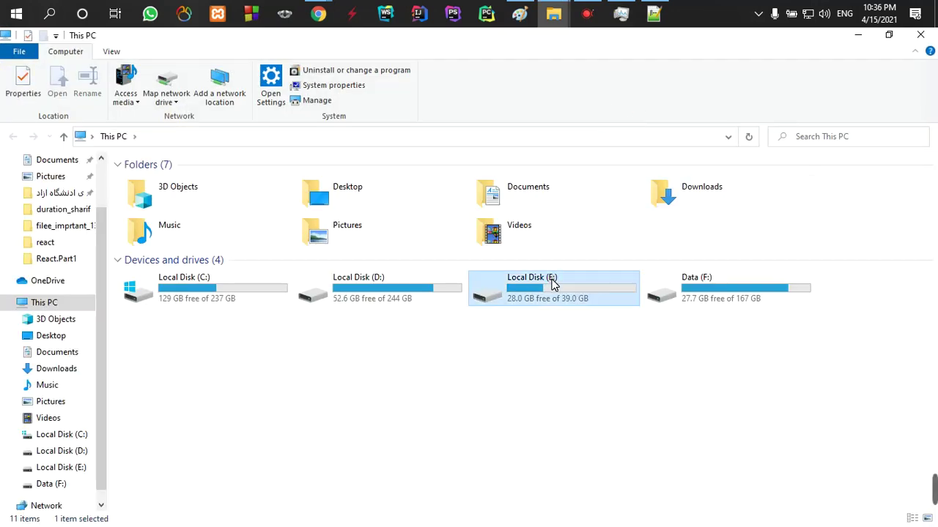
pyautogui.doubleClick(553, 283)
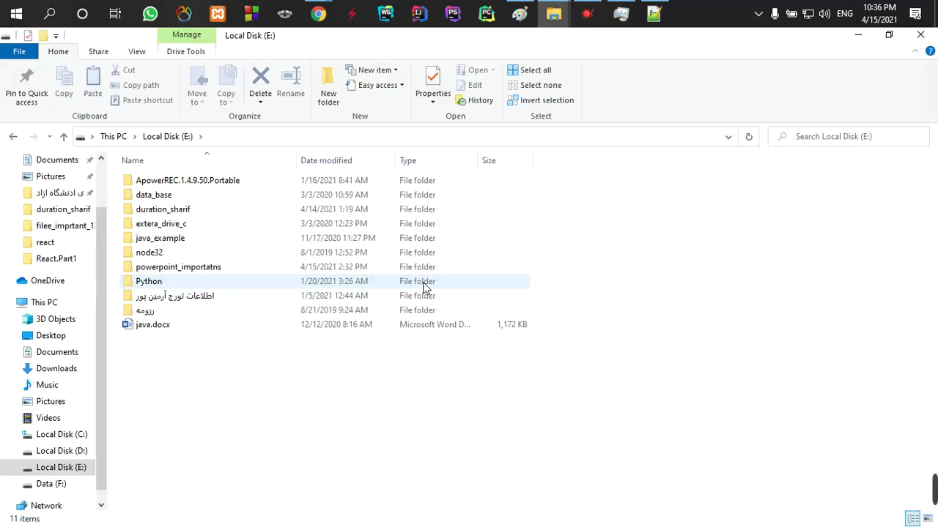
pyautogui.doubleClick(168, 269)
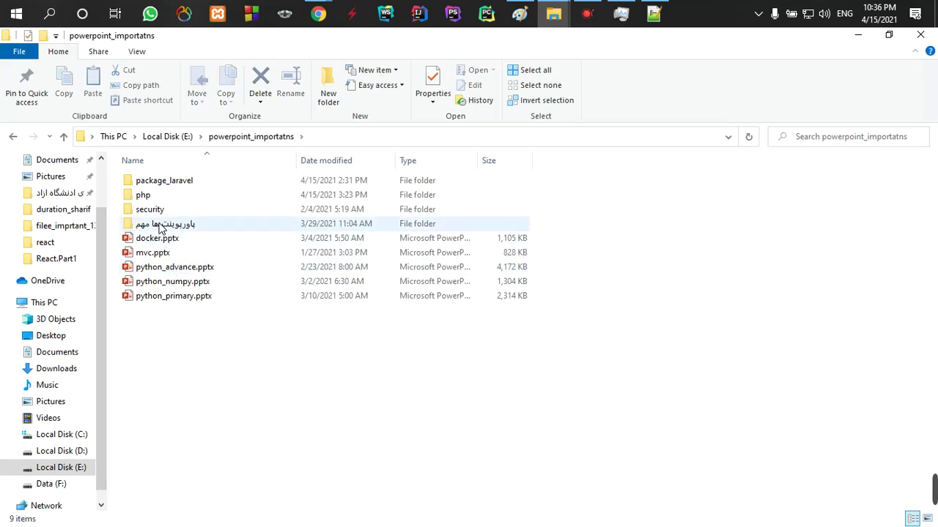
pyautogui.click(143, 198)
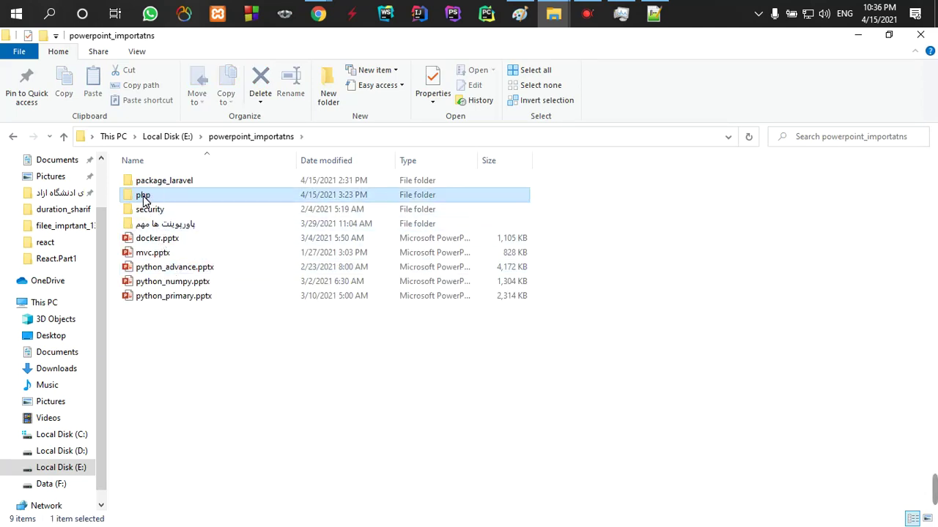
pyautogui.doubleClick(142, 198)
# Maximize File Explorer and open mvc.pptx in PowerPoint.
pyautogui.press('super+Down')
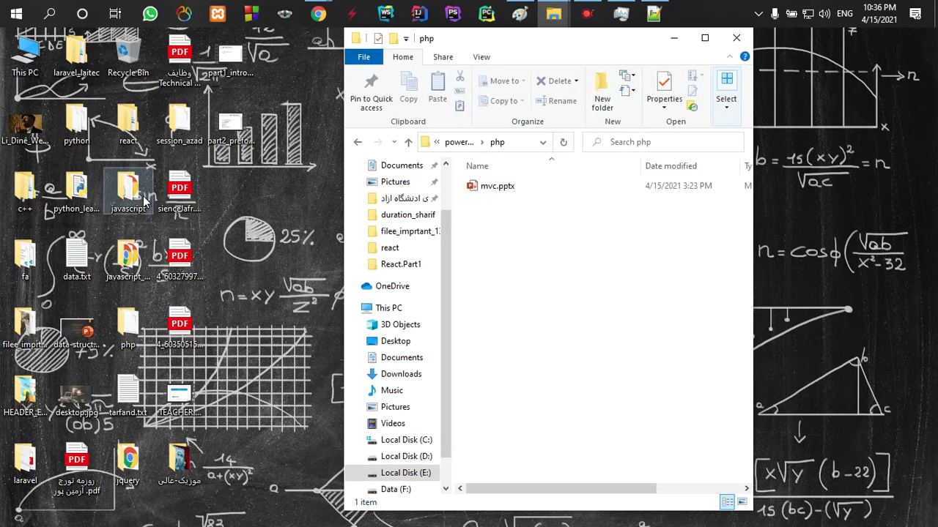
pyautogui.click(705, 37)
pyautogui.click(156, 182)
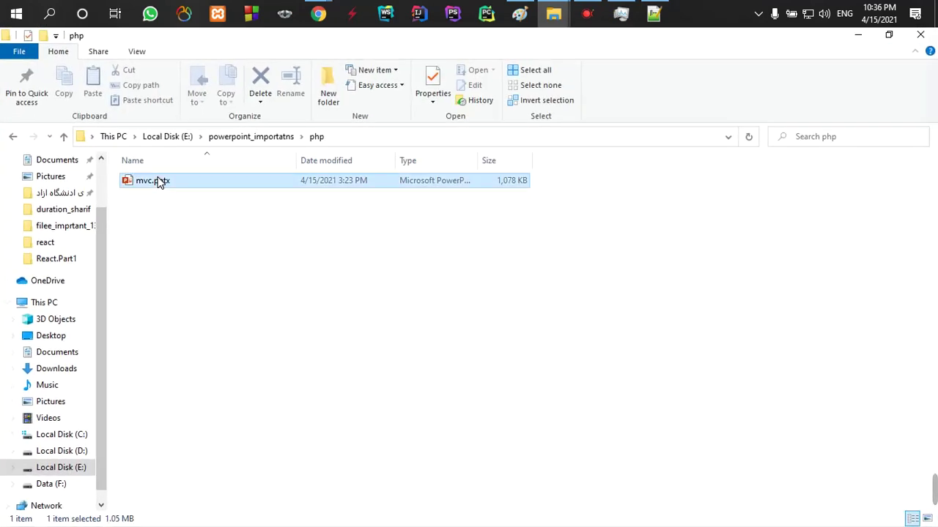
pyautogui.doubleClick(159, 182)
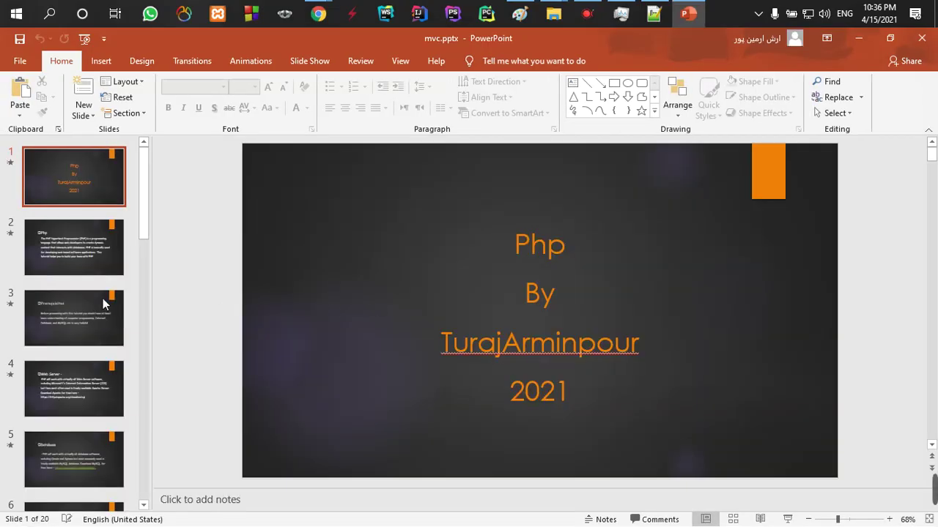
# Show slide 2 of mvc.pptx, the Php introduction slide.
pyautogui.click(57, 233)
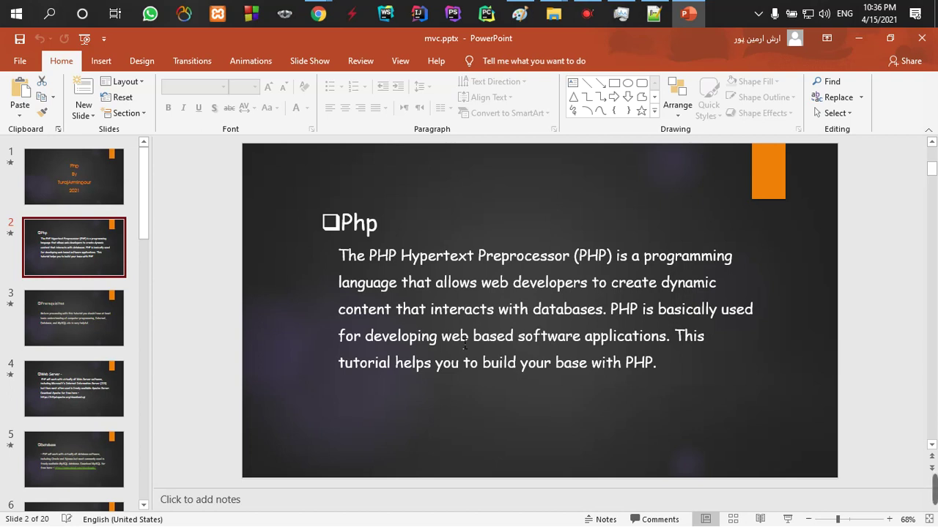
# Replace 'ide' in Paint with the lines 'windows application' and 'linux application'.
pyautogui.click(519, 13)
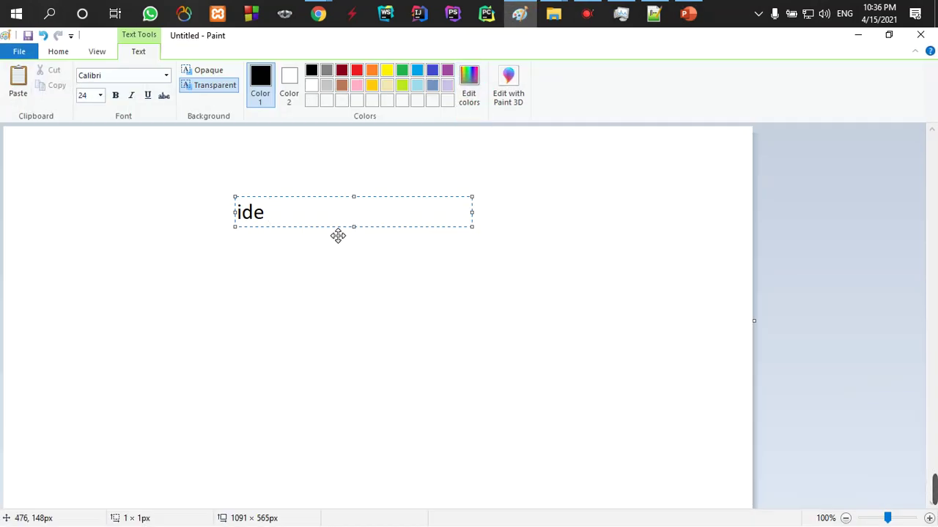
pyautogui.press('BackSpace')
pyautogui.press('BackSpace')
pyautogui.press('BackSpace')
pyautogui.write('windows')
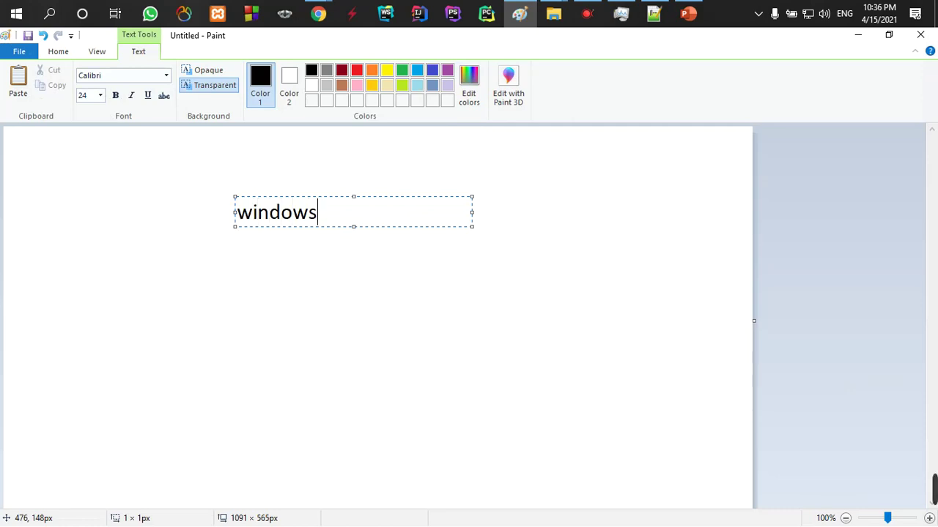
pyautogui.write(' application')
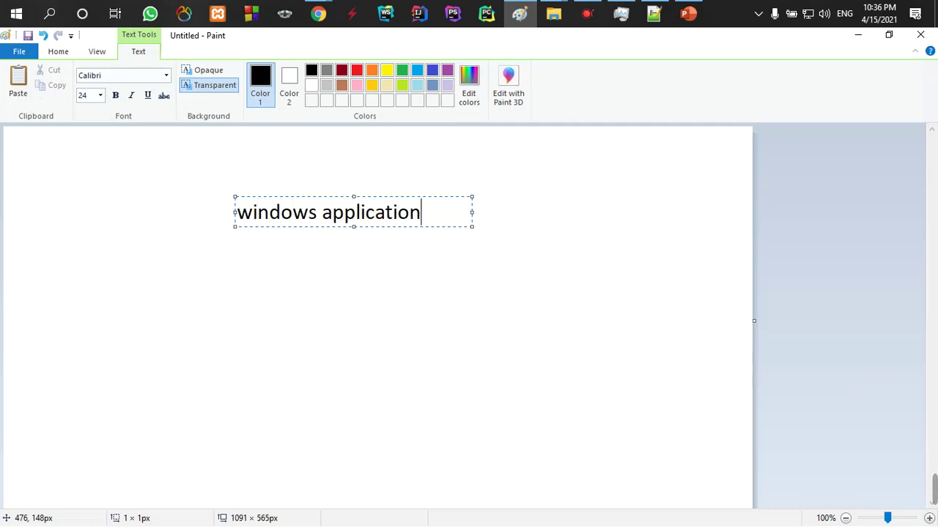
pyautogui.press('Return')
pyautogui.write('linu')
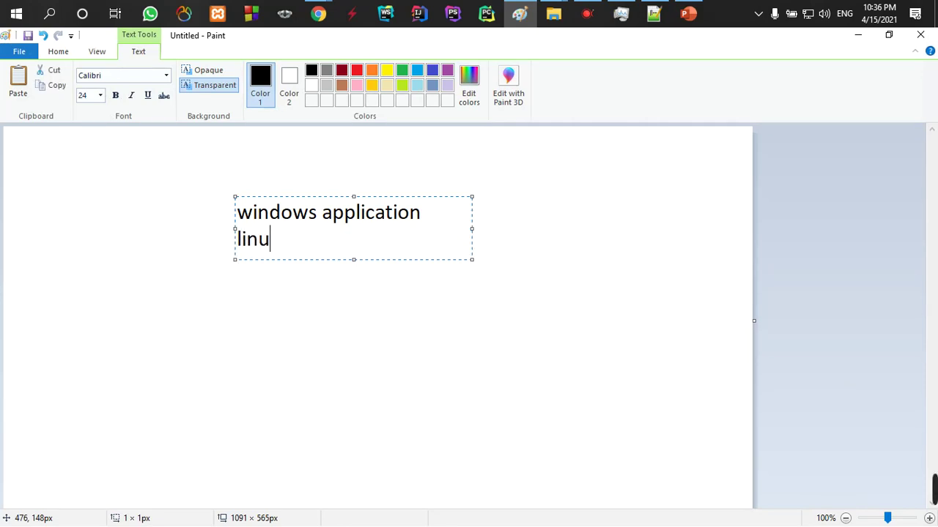
pyautogui.write('x applicat')
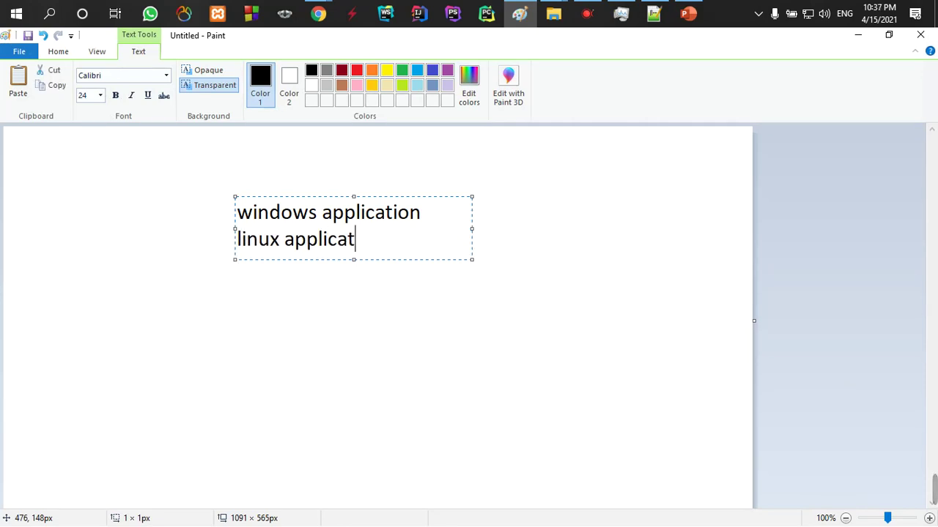
pyautogui.write('ion')
# Add the lines 'mac application' and 'world-> website', ending on a new empty line.
pyautogui.press('Return')
pyautogui.write('ma')
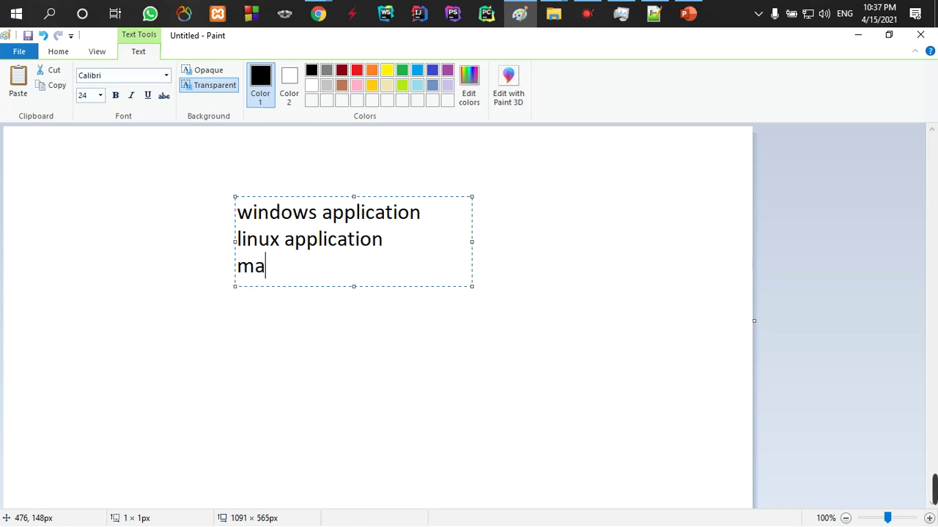
pyautogui.write('c applica')
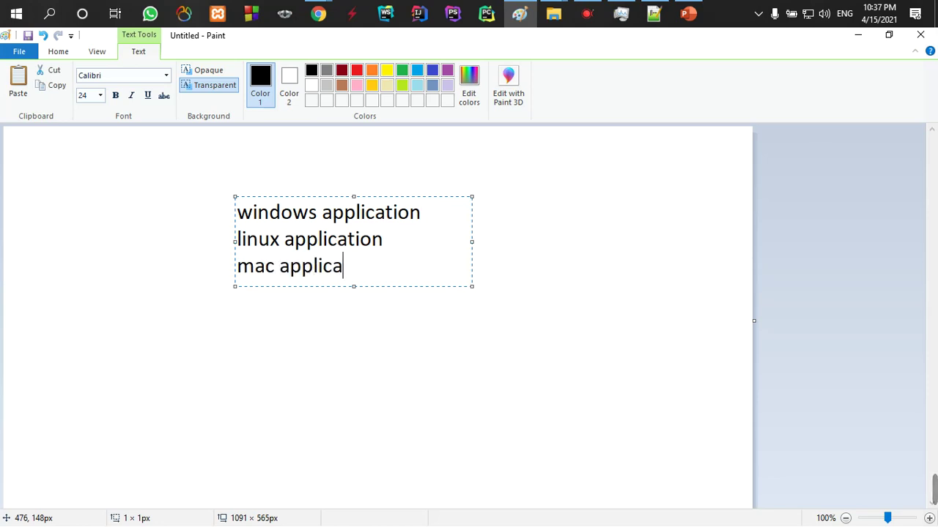
pyautogui.write('tion')
pyautogui.press('Return')
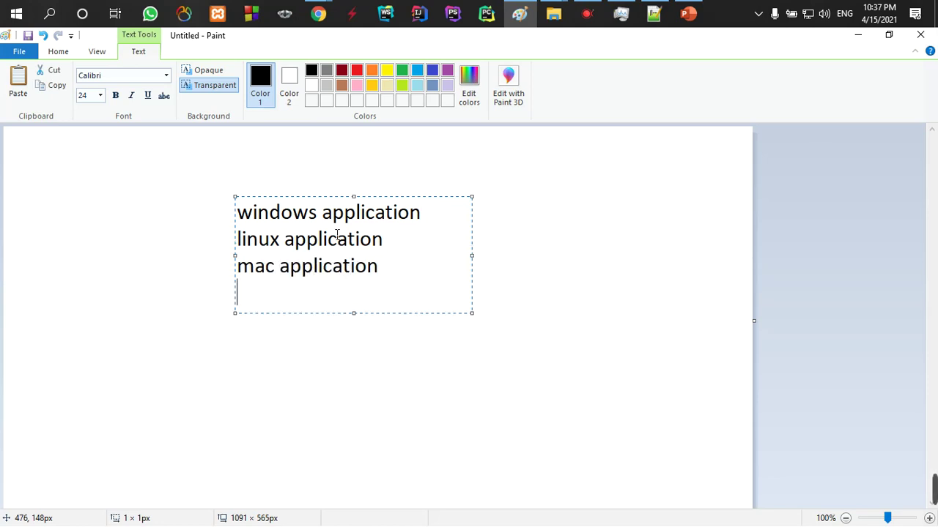
pyautogui.write('world-> ')
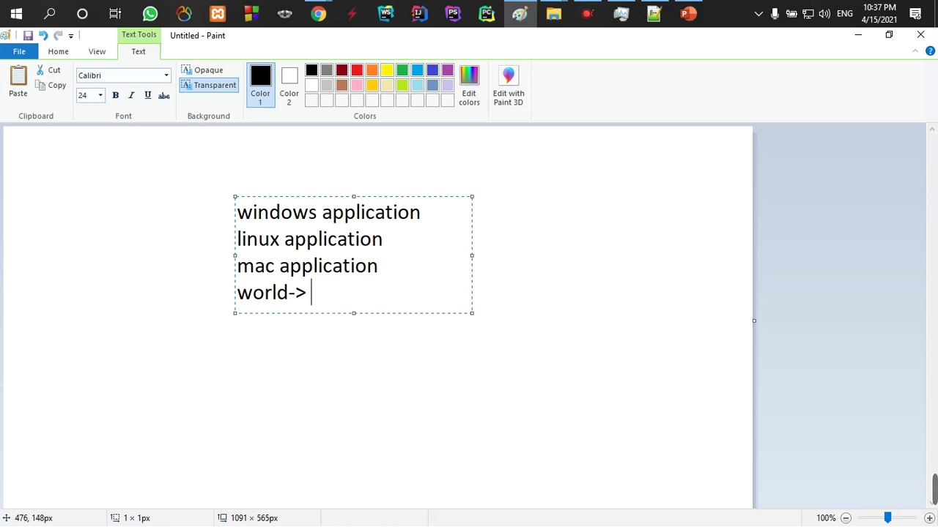
pyautogui.write('web s')
pyautogui.press('BackSpace')
pyautogui.press('BackSpace')
pyautogui.write('si')
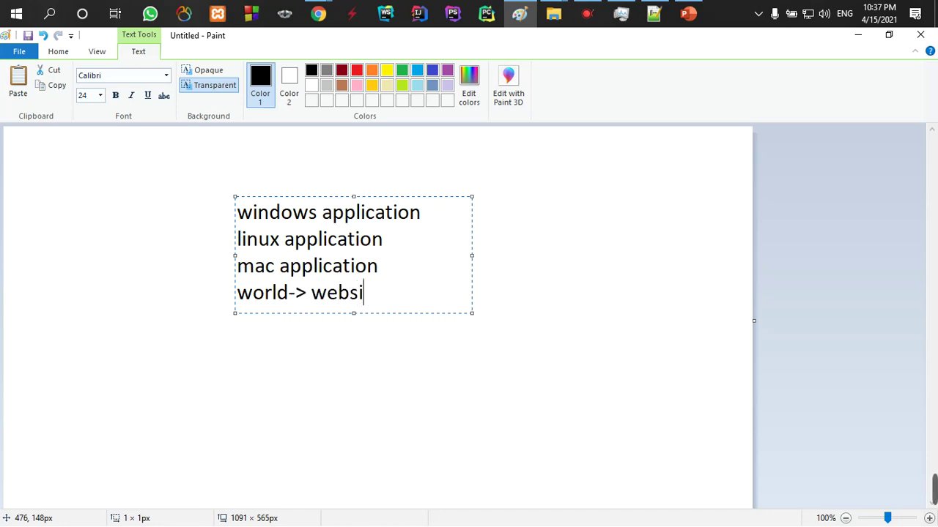
pyautogui.write('te')
pyautogui.press('Return')
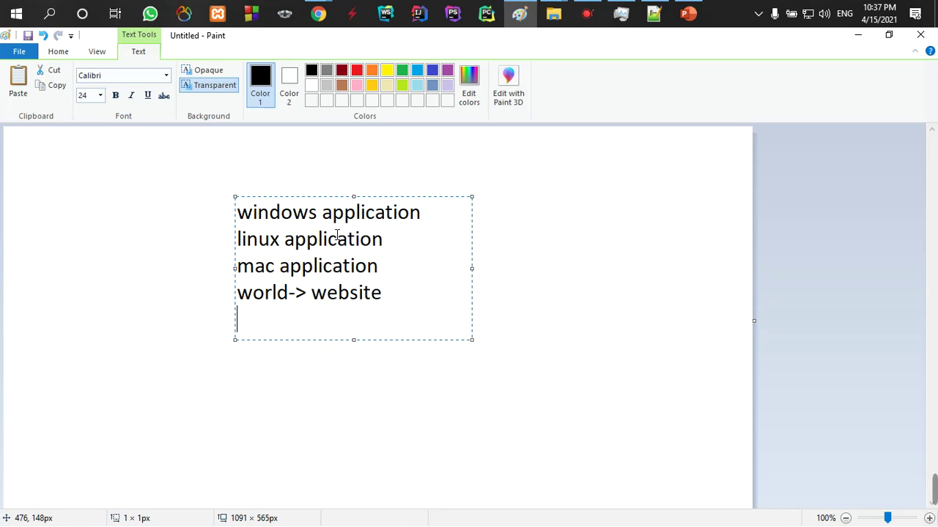
# Add the line 'application smartphone' to the Paint note.
pyautogui.click(587, 14)
pyautogui.click(586, 14)
pyautogui.write('application ')
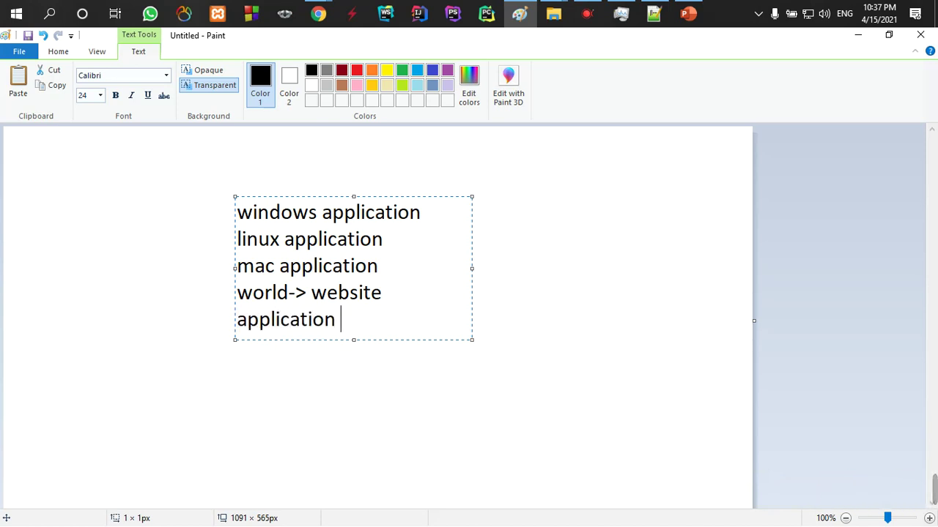
pyautogui.write('A')
pyautogui.press('BackSpace')
pyautogui.write('sma')
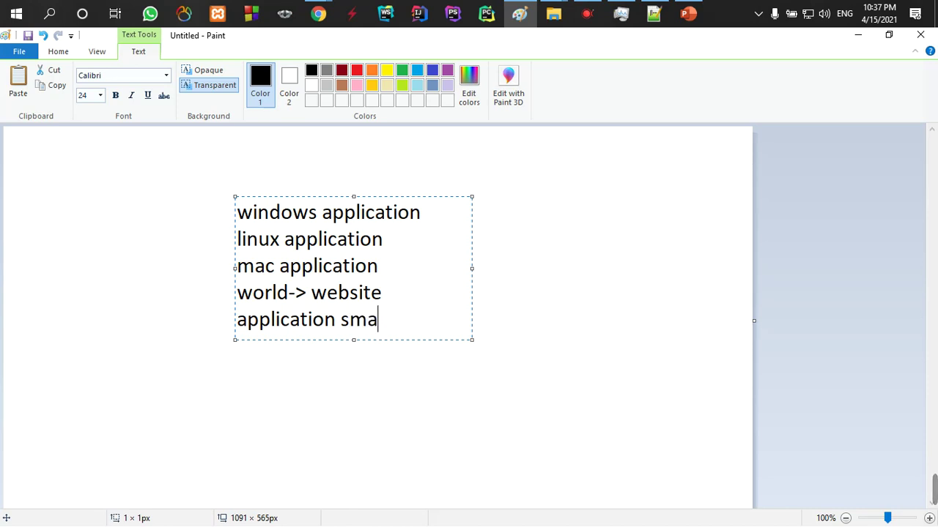
pyautogui.write('rtphone')
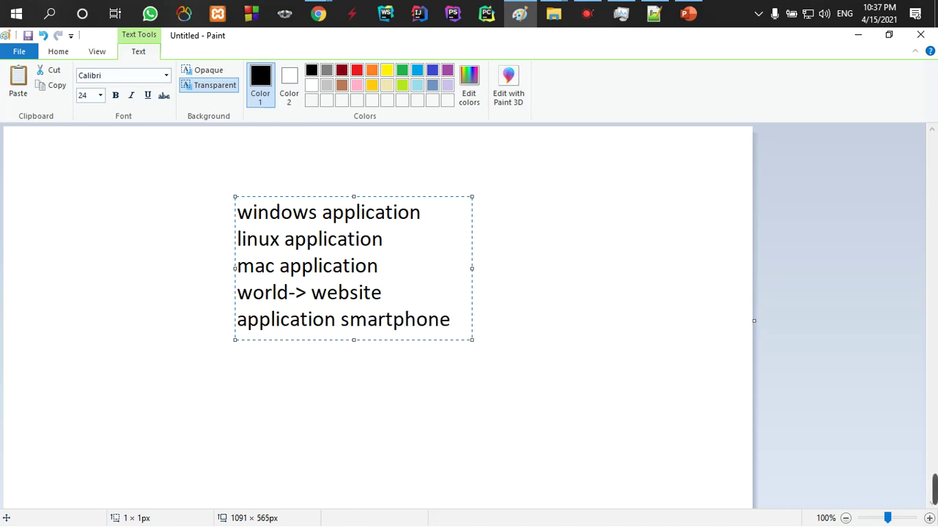
pyautogui.press('Return')
# Add the line 'hybrid -> react native -> pwa', briefly highlighting 'react native'.
pyautogui.write('hyp')
pyautogui.press('BackSpace')
pyautogui.write('b')
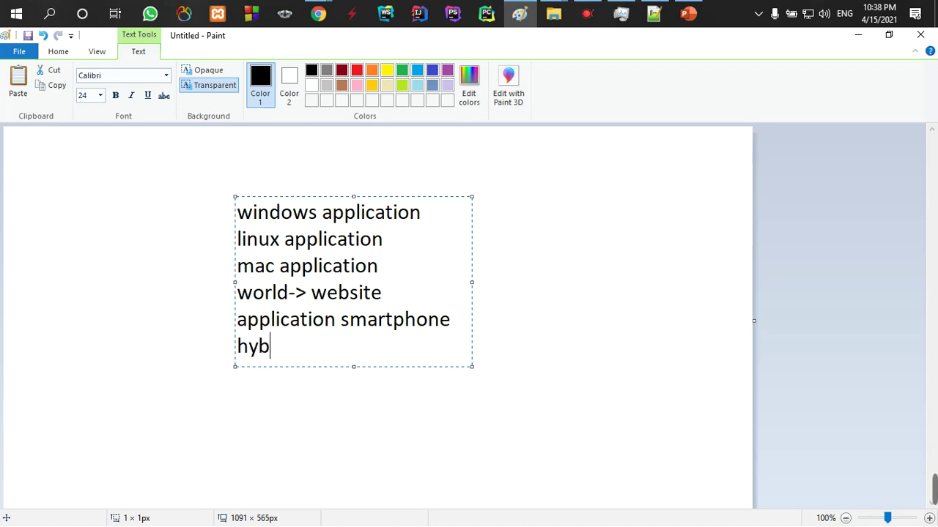
pyautogui.write('rid -')
pyautogui.write('> ')
pyautogui.write('react native')
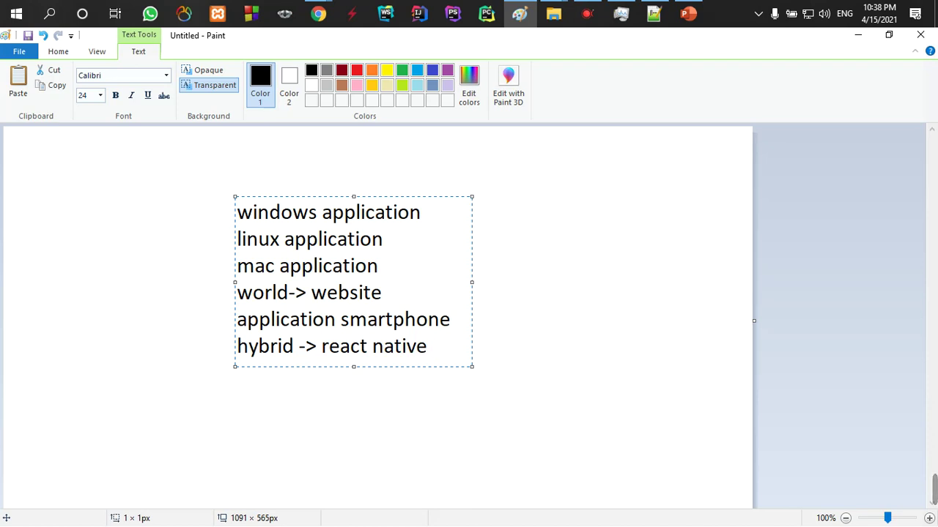
pyautogui.press('Left')
pyautogui.hotkey('shift', 'Left')
pyautogui.hotkey('shift', 'Left')
pyautogui.hotkey('shift', 'Left')
pyautogui.hotkey('shift', 'Left')
pyautogui.hotkey('shift', 'Left')
pyautogui.hotkey('shift', 'Left')
pyautogui.hotkey('shift', 'Left')
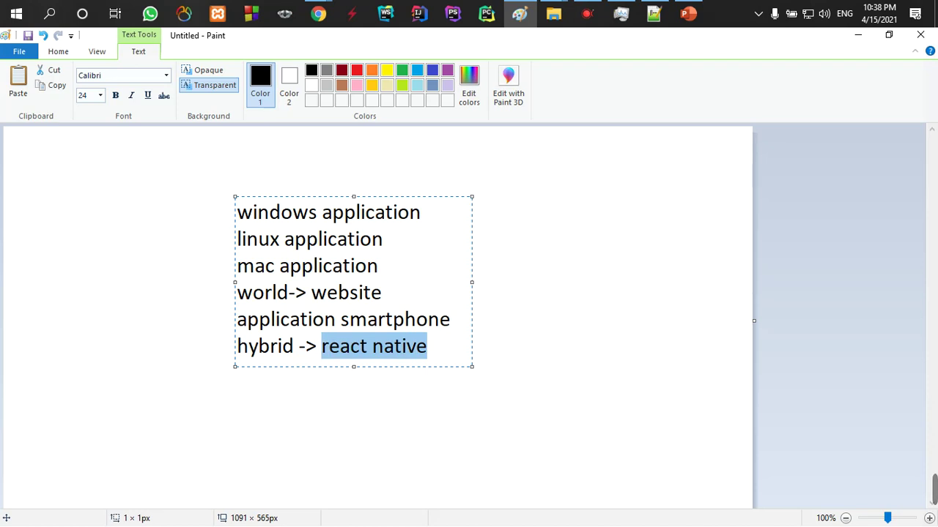
pyautogui.press('Right')
pyautogui.hotkey('shift', 'Left')
pyautogui.hotkey('shift', 'Left')
pyautogui.hotkey('shift', 'Left')
pyautogui.hotkey('shift', 'Left')
pyautogui.hotkey('shift', 'Left')
pyautogui.press('Right')
pyautogui.press('Right')
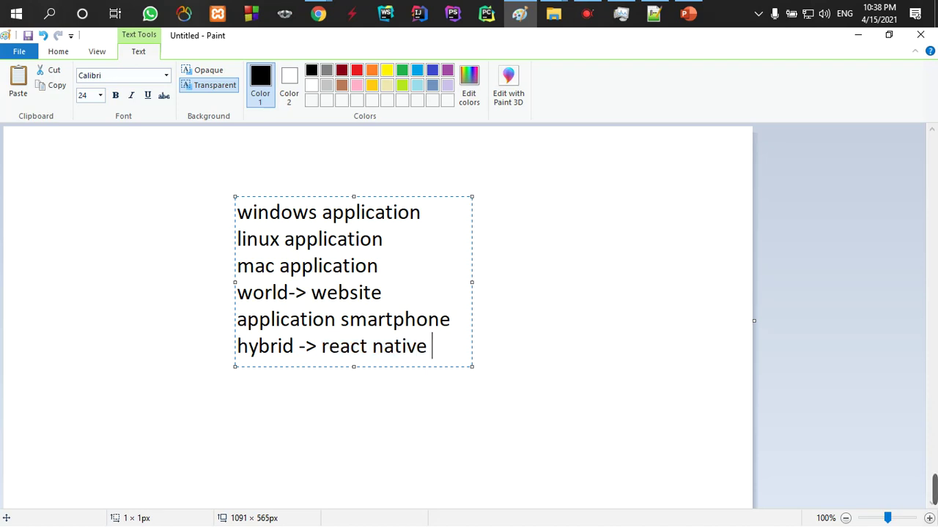
pyautogui.write('-> pwa')
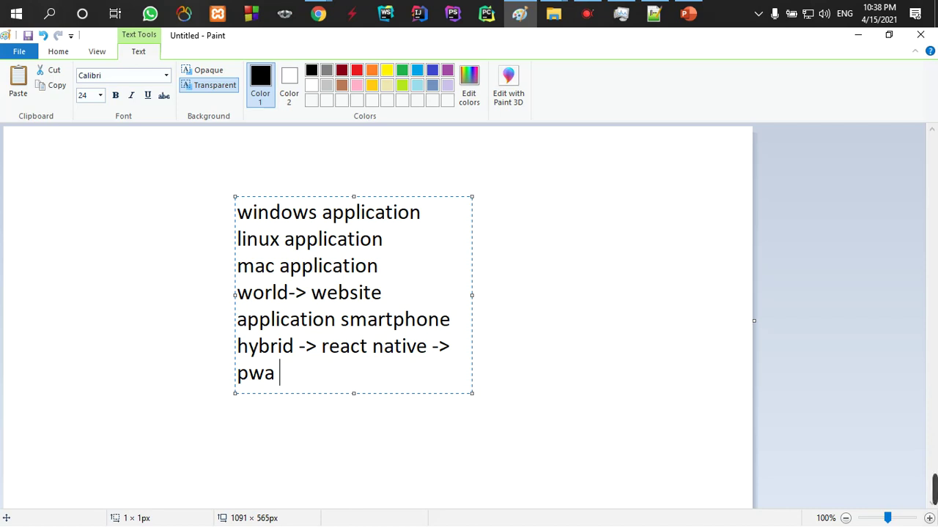
# Move the text cursor back to just before 'react' on the hybrid line.
pyautogui.press('Up')
pyautogui.press('Right')
pyautogui.press('Right')
pyautogui.press('Right')
pyautogui.press('Right')
pyautogui.press('Right')
# Highlight 'react native' on the hybrid line while explaining it, then clear the highlight.
pyautogui.press('Down')
pyautogui.press('Up')
pyautogui.press('Right')
pyautogui.press('Left')
pyautogui.hotkey('shift', 'Right')
pyautogui.hotkey('shift', 'Right')
pyautogui.hotkey('shift', 'Right')
pyautogui.hotkey('shift', 'Right')
pyautogui.hotkey('shift', 'Right')
pyautogui.hotkey('shift', 'Right')
pyautogui.hotkey('shift', 'Right')
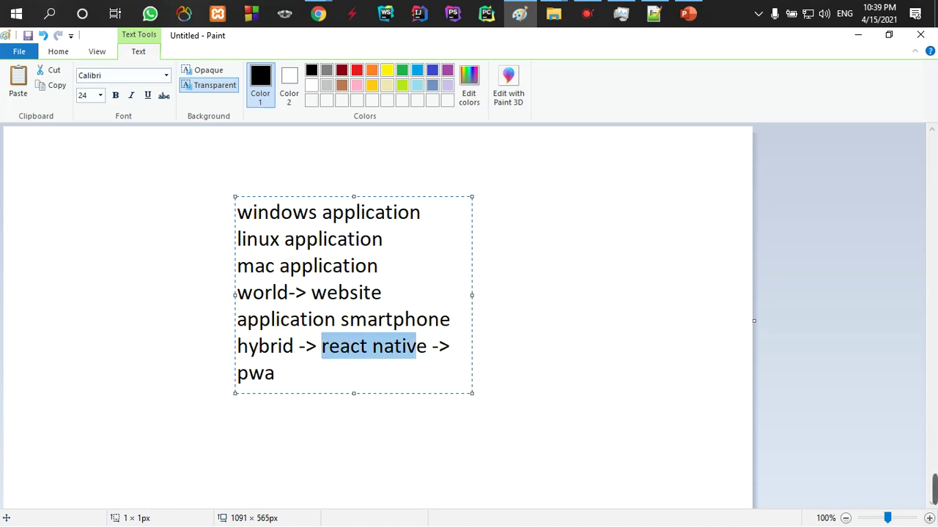
pyautogui.hotkey('shift', 'Right')
pyautogui.hotkey('shift', 'Right')
pyautogui.hotkey('shift', 'Left')
pyautogui.press('Right')
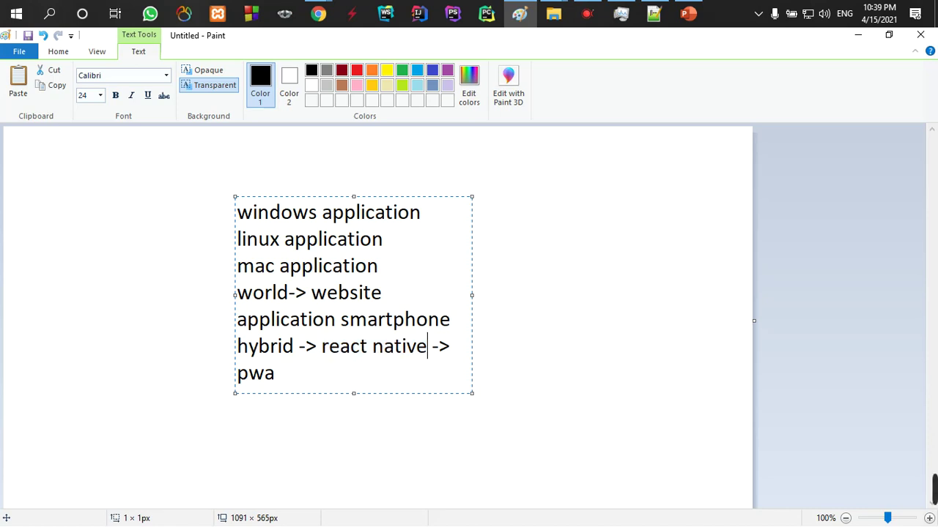
# Remove the trailing space after pwa, then type and delete an 'android ->java' line.
pyautogui.press('Down')
pyautogui.press('Down')
pyautogui.press('BackSpace')
pyautogui.hotkey('shift', 'Left')
pyautogui.hotkey('shift', 'Left')
pyautogui.hotkey('shift', 'Left')
pyautogui.press('Right')
pyautogui.press('Return')
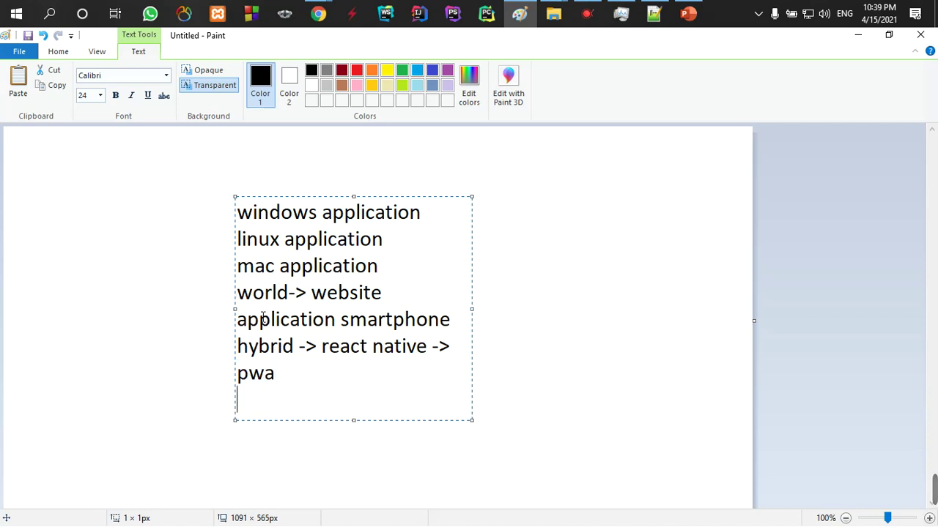
pyautogui.write('android')
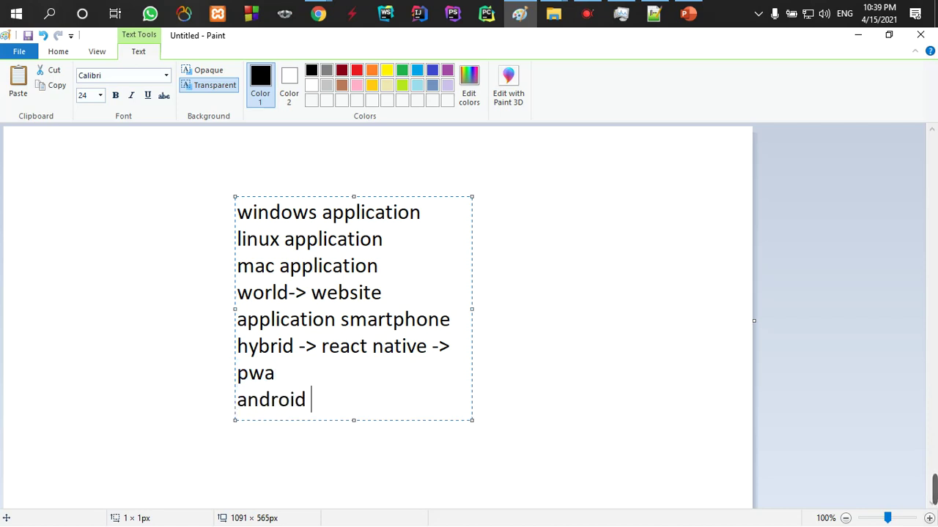
pyautogui.write(' ->java')
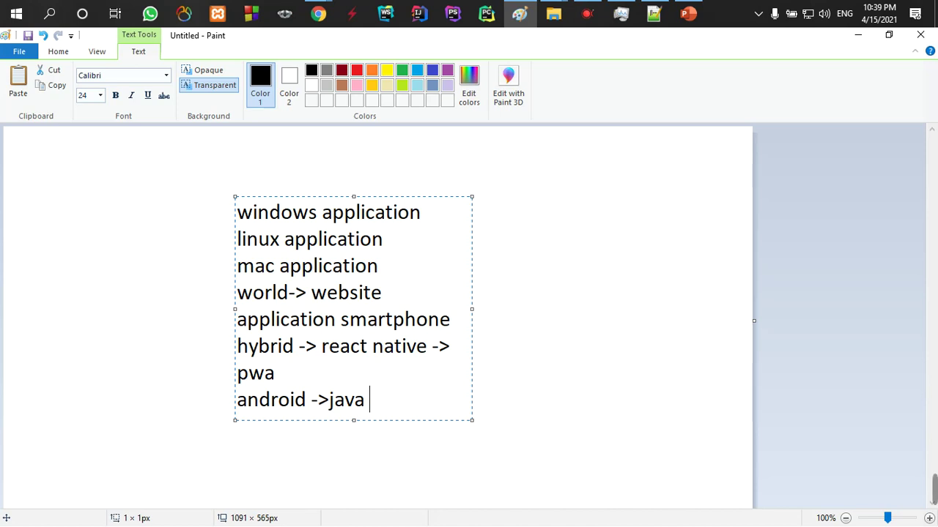
pyautogui.press('Left')
pyautogui.hotkey('shift', 'Left')
pyautogui.hotkey('shift', 'Left')
pyautogui.hotkey('shift', 'Left')
pyautogui.hotkey('shift', 'Left')
pyautogui.hotkey('shift', 'Left')
pyautogui.hotkey('shift', 'Left')
pyautogui.hotkey('shift', 'Left')
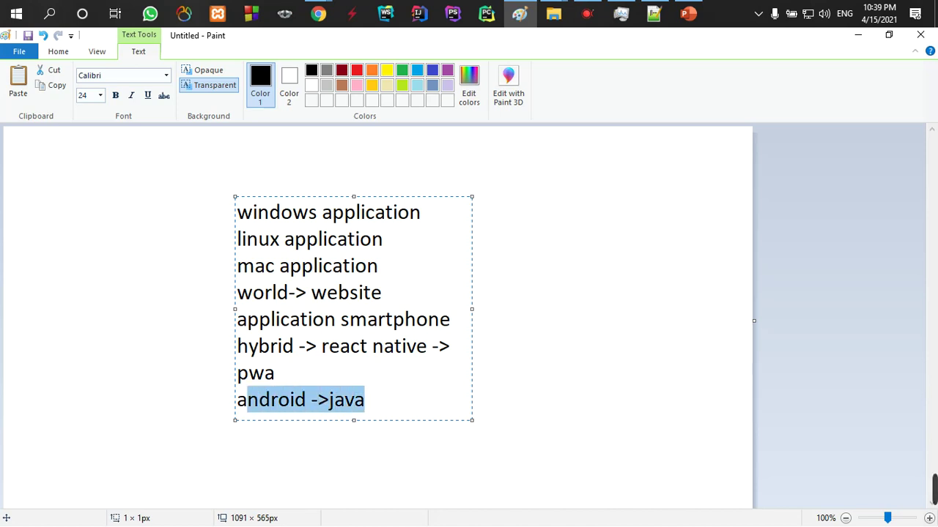
pyautogui.hotkey('shift', 'Left')
pyautogui.press('BackSpace')
# Highlight '-> pwa' and then the whole hybrid line for emphasis.
pyautogui.hotkey('shift', 'Up')
pyautogui.hotkey('shift', 'Up')
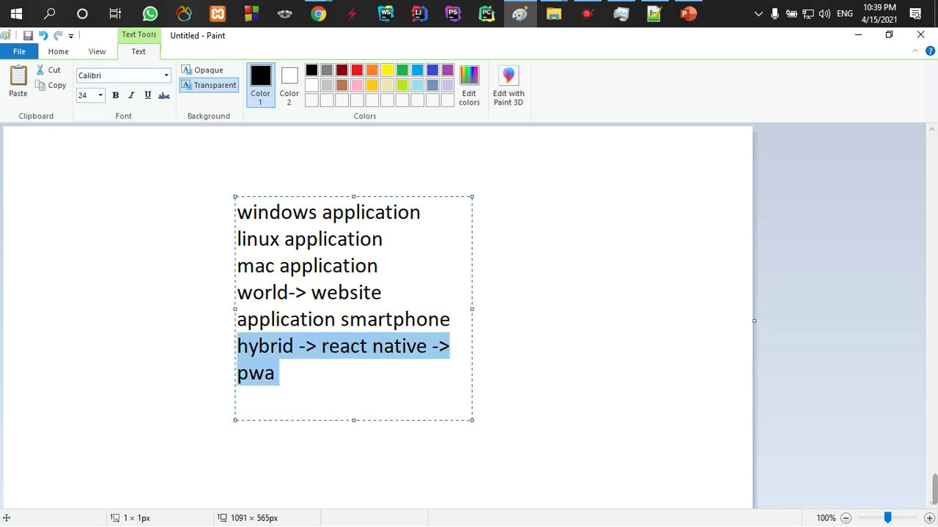
pyautogui.press('Up')
pyautogui.press('End')
pyautogui.press('Up')
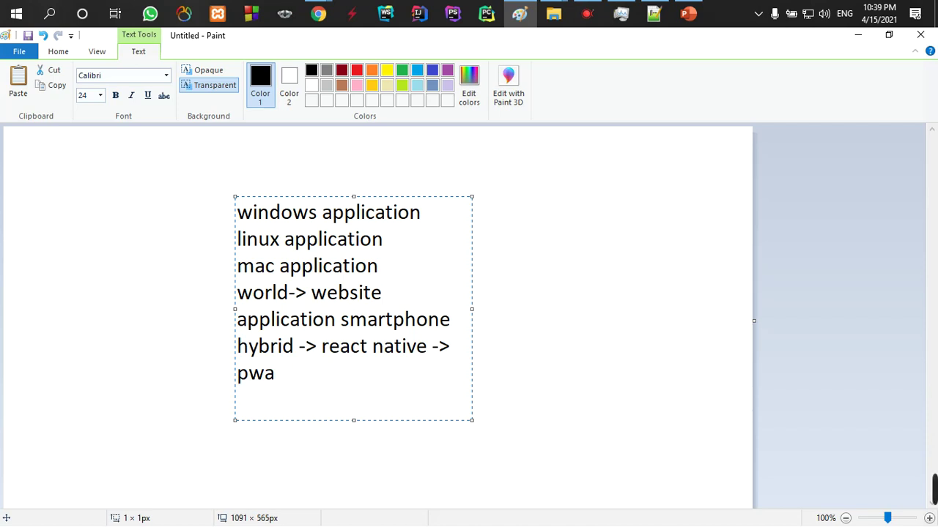
pyautogui.press('Down')
pyautogui.press('Down')
pyautogui.press('Down')
pyautogui.hotkey('shift', 'Home')
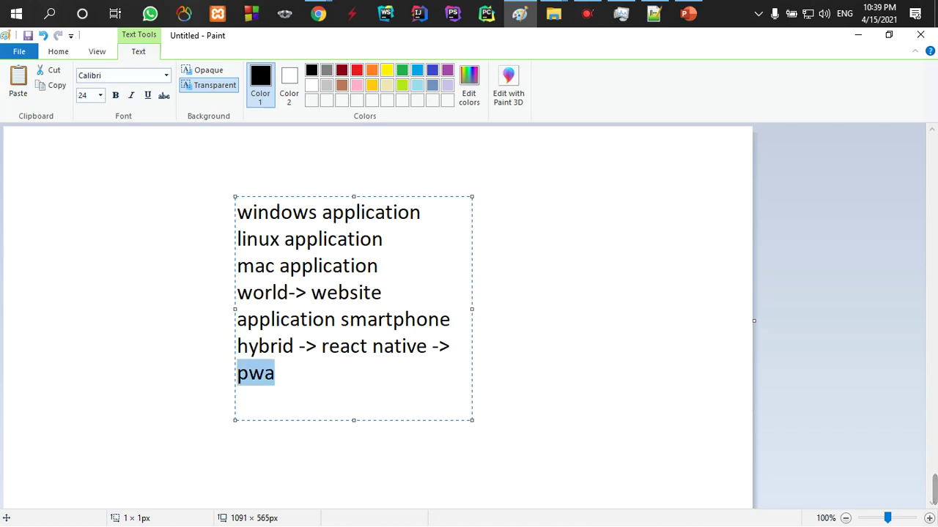
pyautogui.hotkey('shift', 'Left')
pyautogui.hotkey('shift', 'Left')
pyautogui.hotkey('shift', 'Up')
pyautogui.hotkey('shift', 'Down')
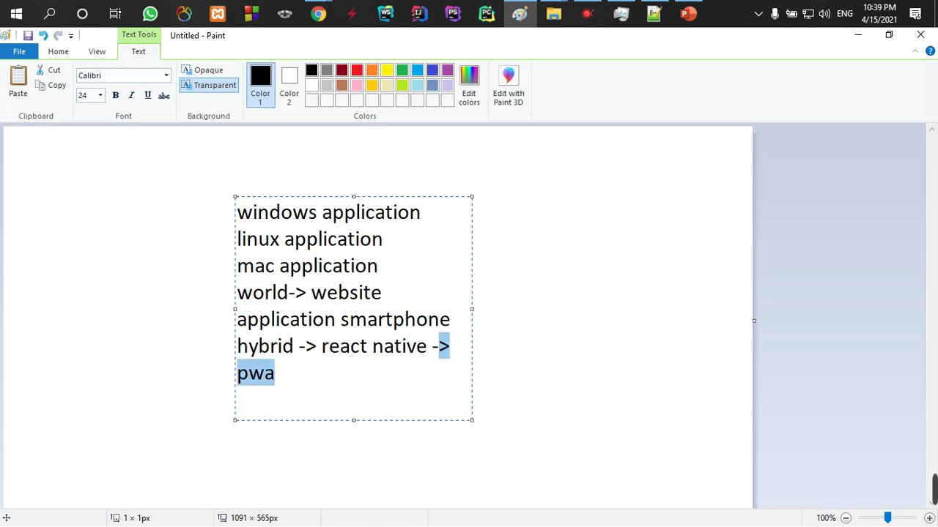
pyautogui.hotkey('shift', 'Up')
pyautogui.hotkey('shift', 'End')
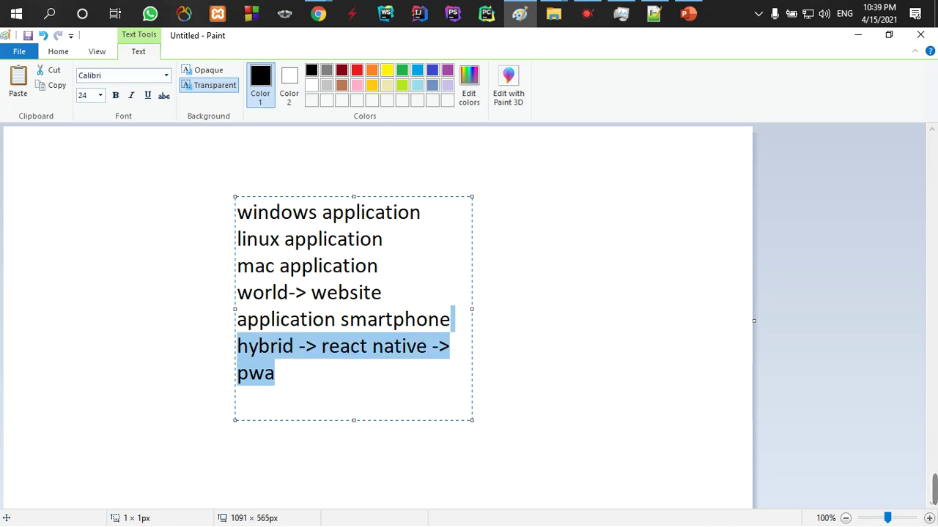
# Add 'ai' below pwa, commit the list, and place a new text box on the right.
pyautogui.click(251, 400)
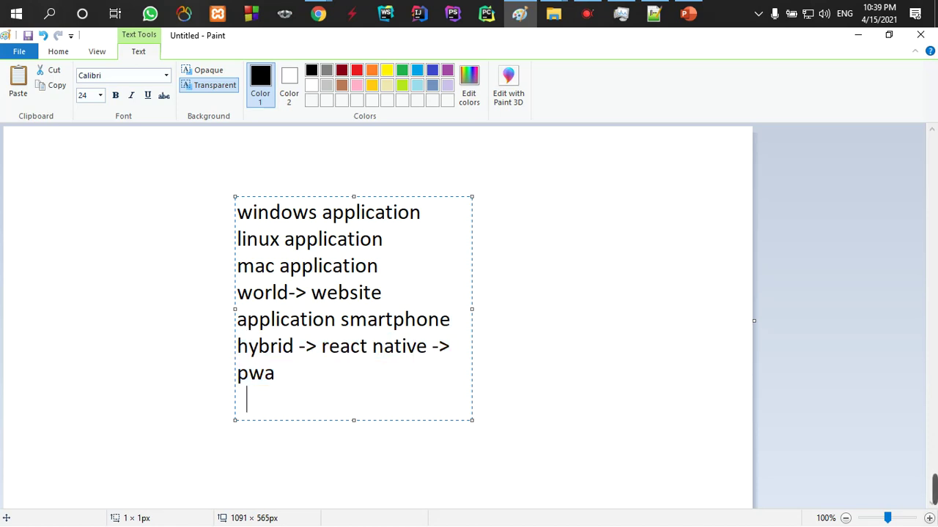
pyautogui.write('ai')
pyautogui.click(265, 372)
pyautogui.tripleClick(258, 212)
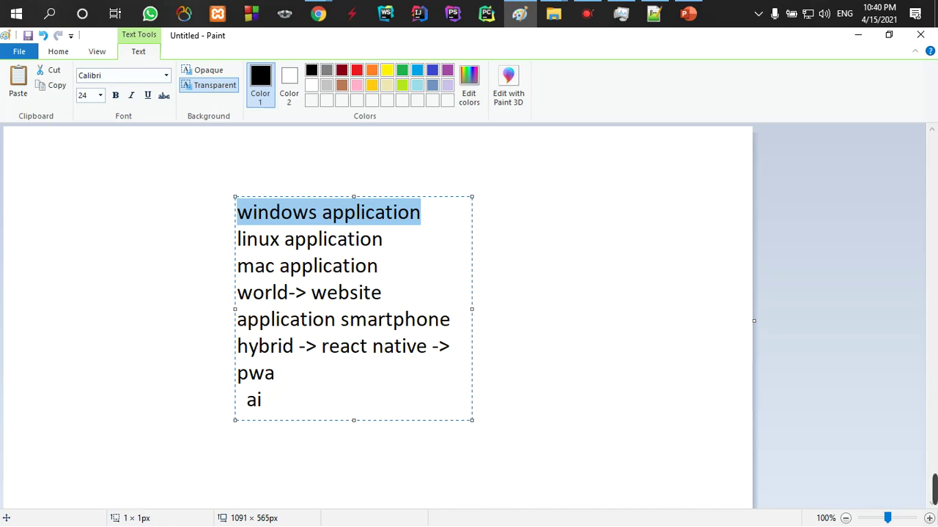
pyautogui.click(605, 242)
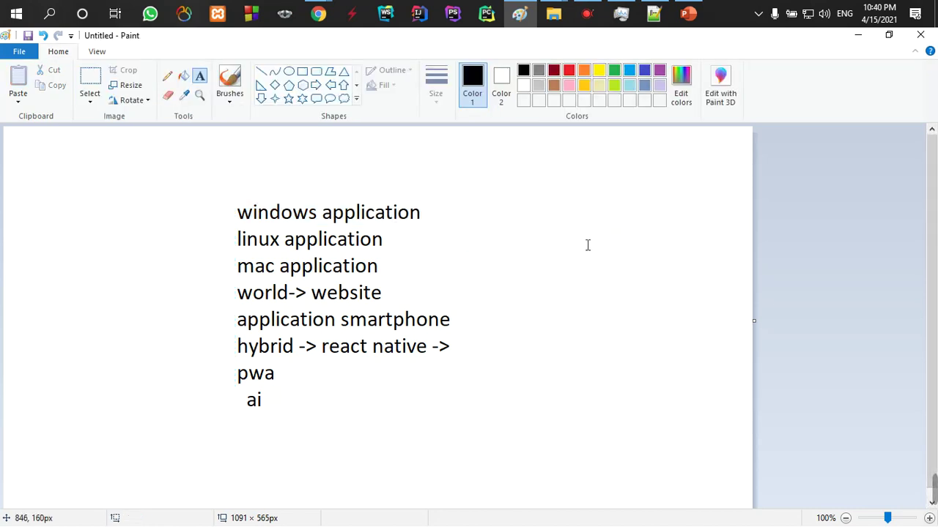
pyautogui.moveTo(318, 14)
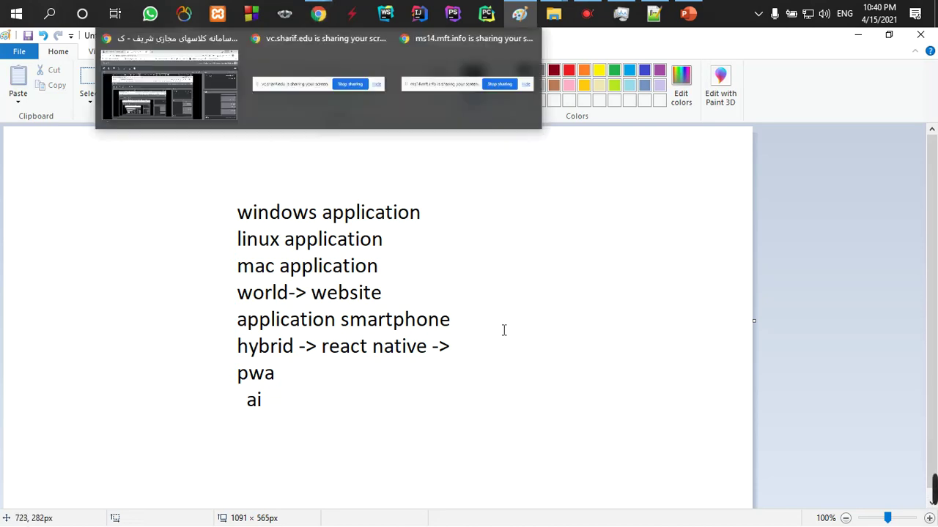
pyautogui.click(564, 292)
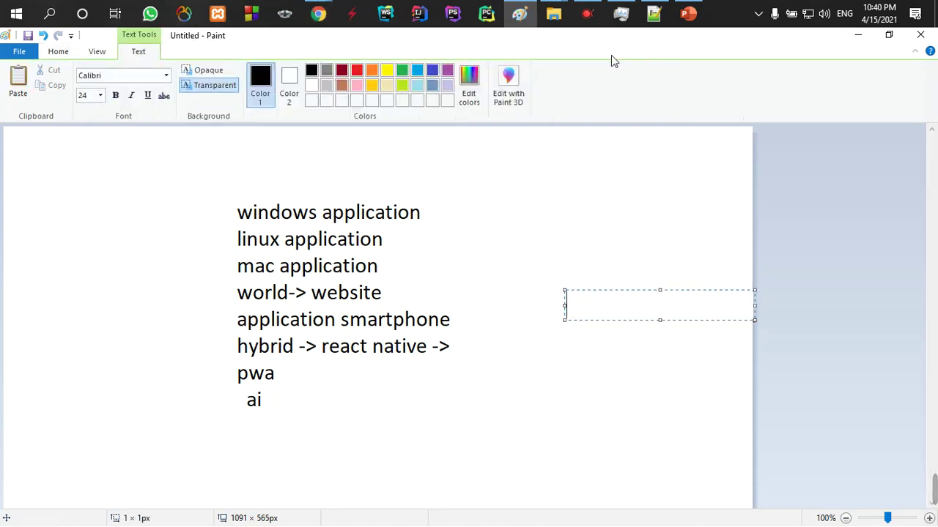
# Bring mvc.pptx forward and go through slide 3 to slide 4, Web Server.
pyautogui.moveTo(620, 13)
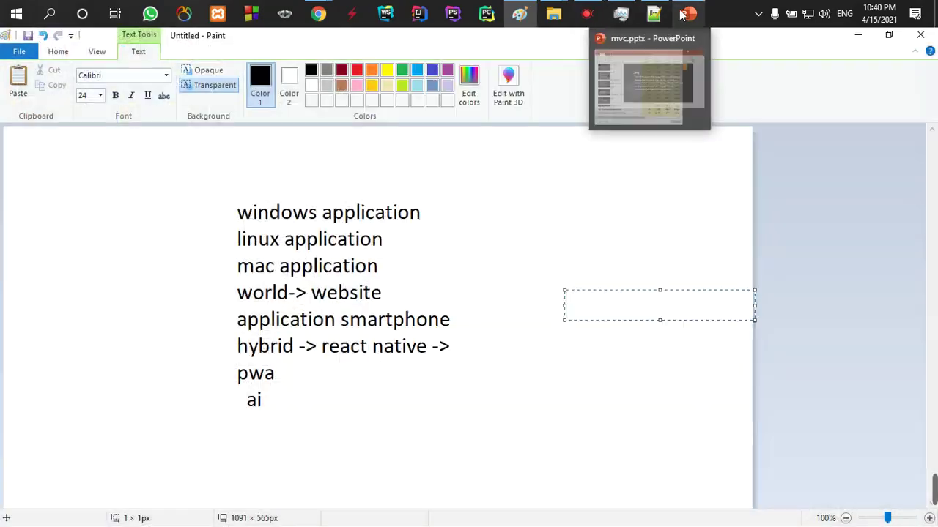
pyautogui.click(687, 13)
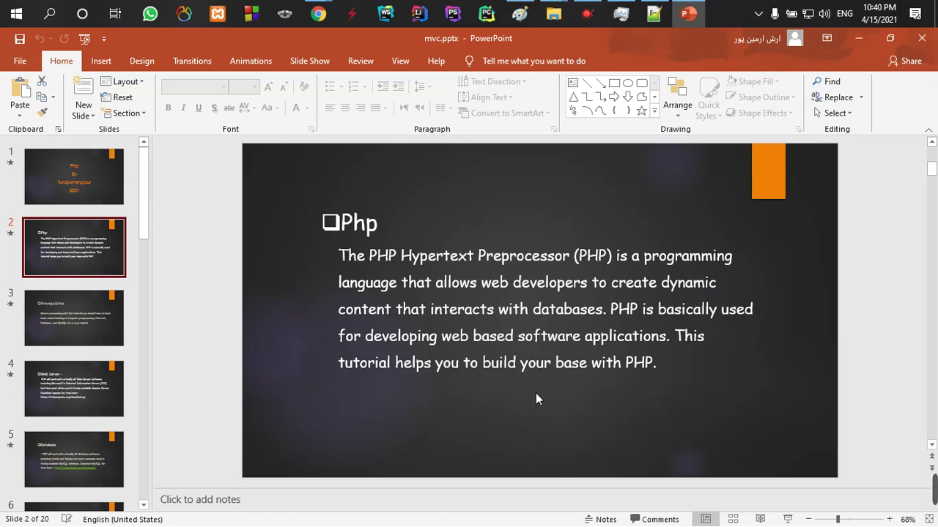
pyautogui.click(104, 316)
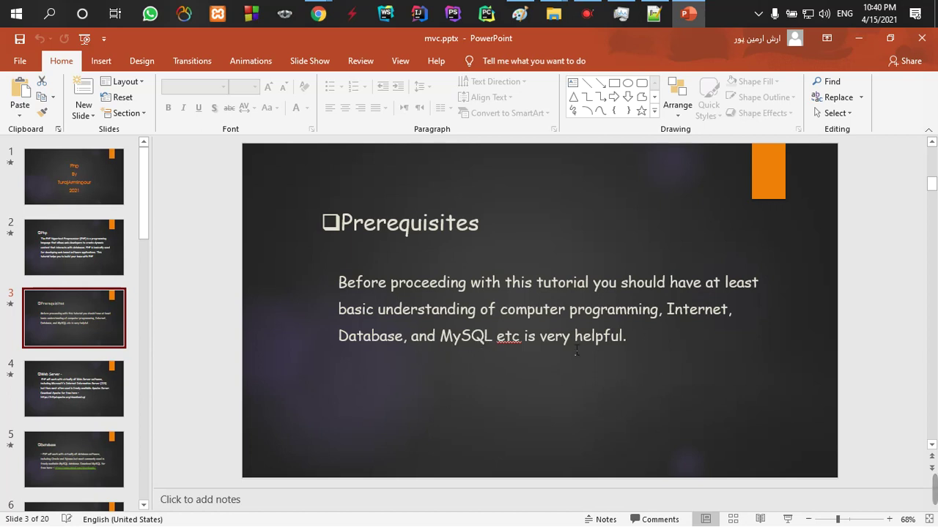
pyautogui.click(62, 374)
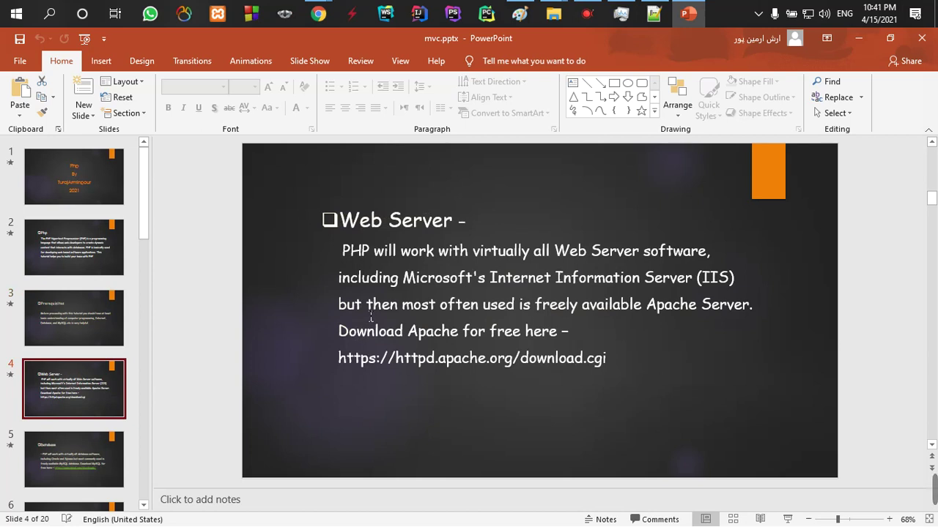
pyautogui.press('super')
pyautogui.write('cont')
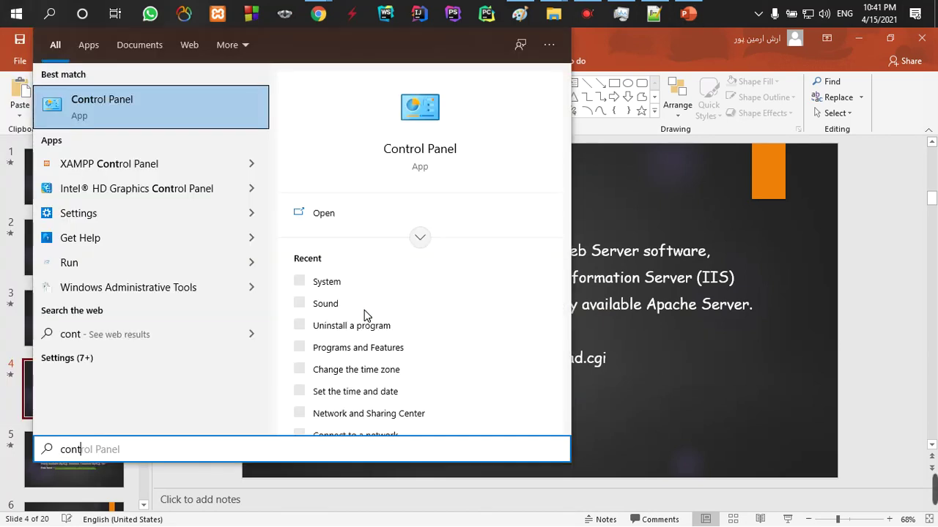
pyautogui.press('Return')
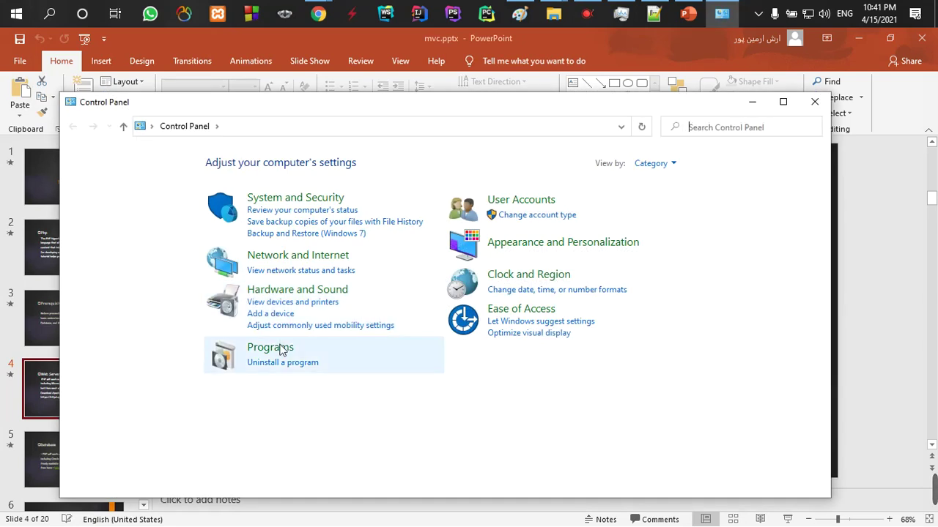
pyautogui.click(283, 363)
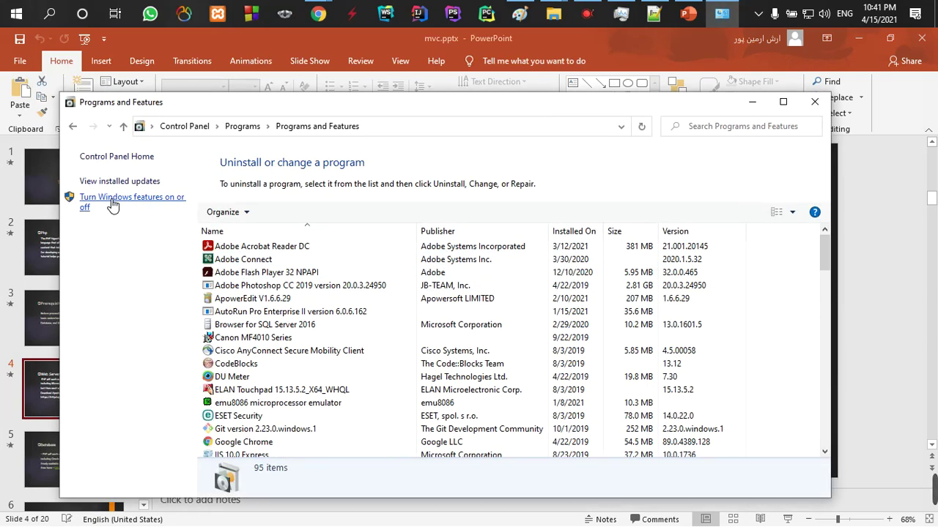
pyautogui.click(158, 203)
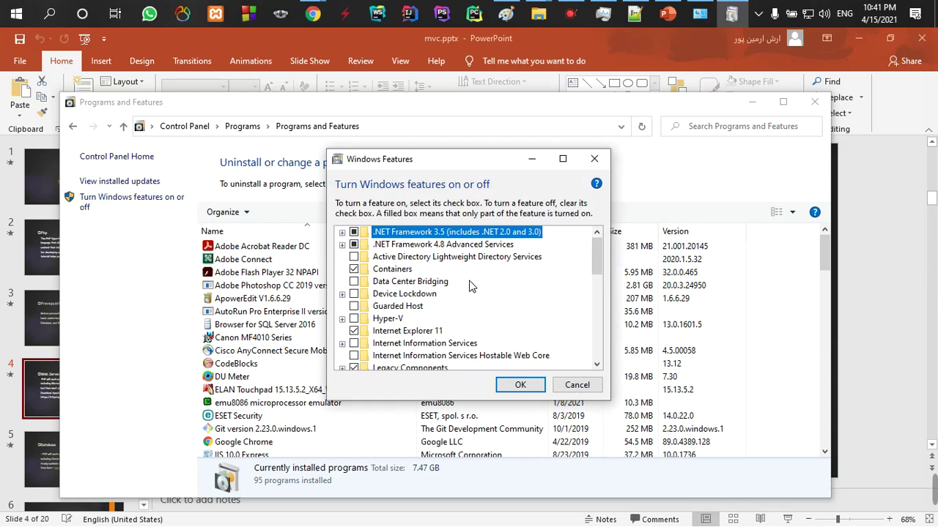
pyautogui.scroll(-1, 480, 286)
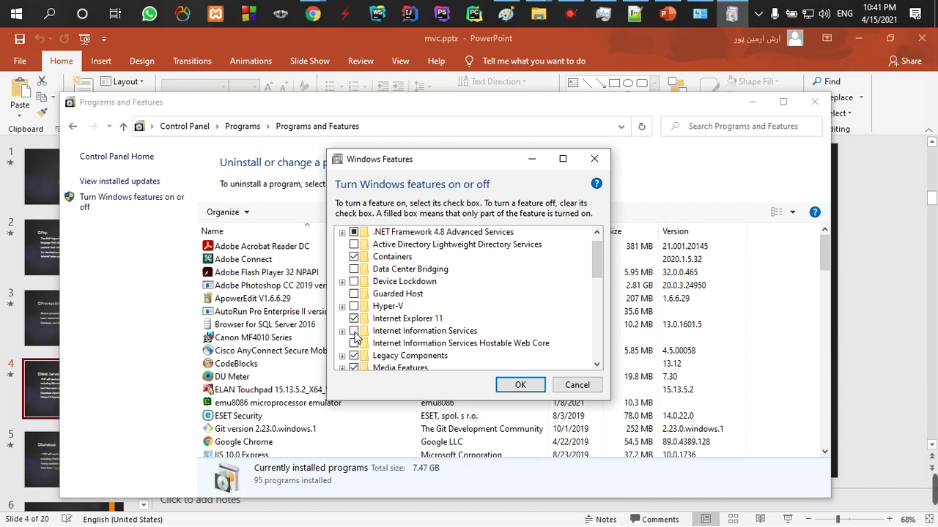
pyautogui.click(594, 158)
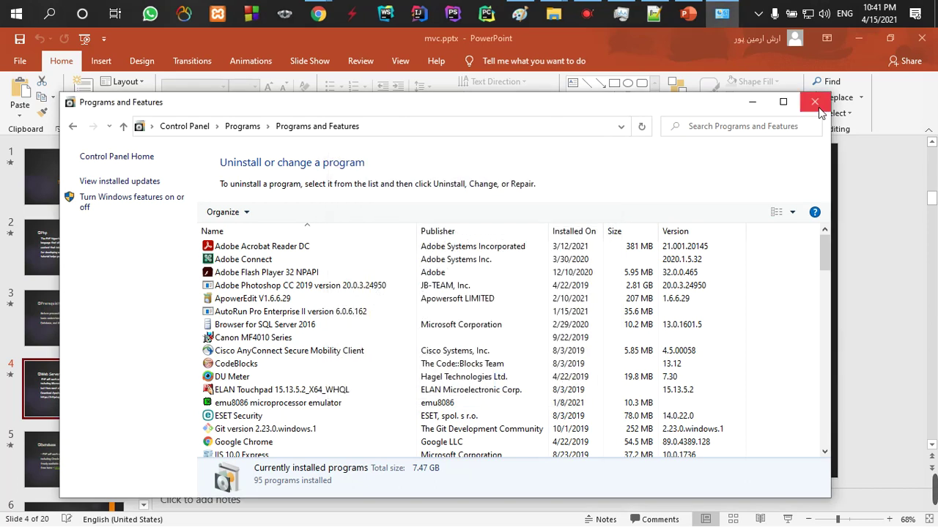
pyautogui.click(819, 109)
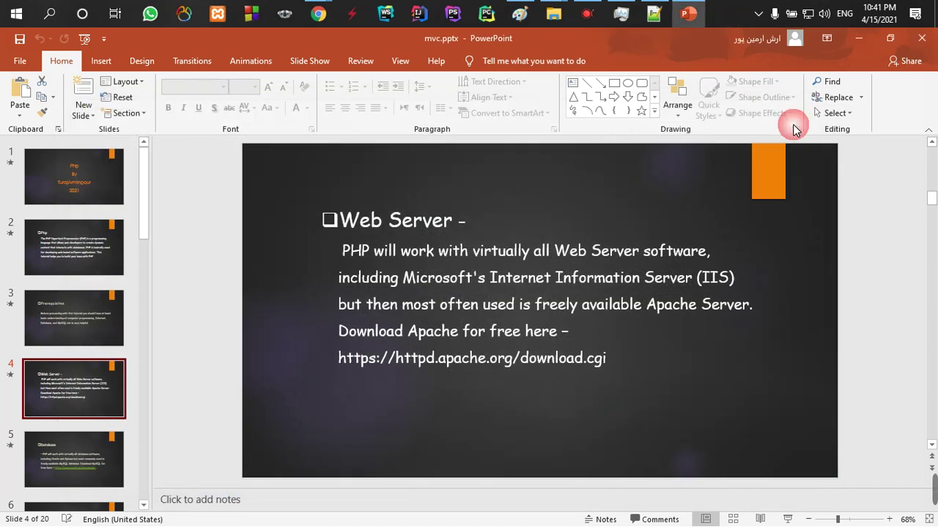
# Add and then delete a 'class a , b , c ,d ,e' line below the Apache link; show Wi-Fi networks.
pyautogui.click(630, 367)
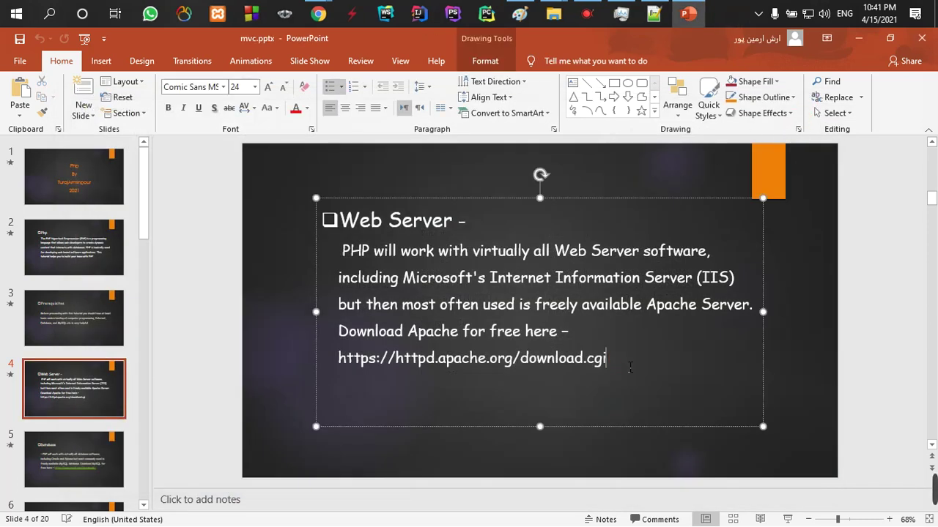
pyautogui.press('Return')
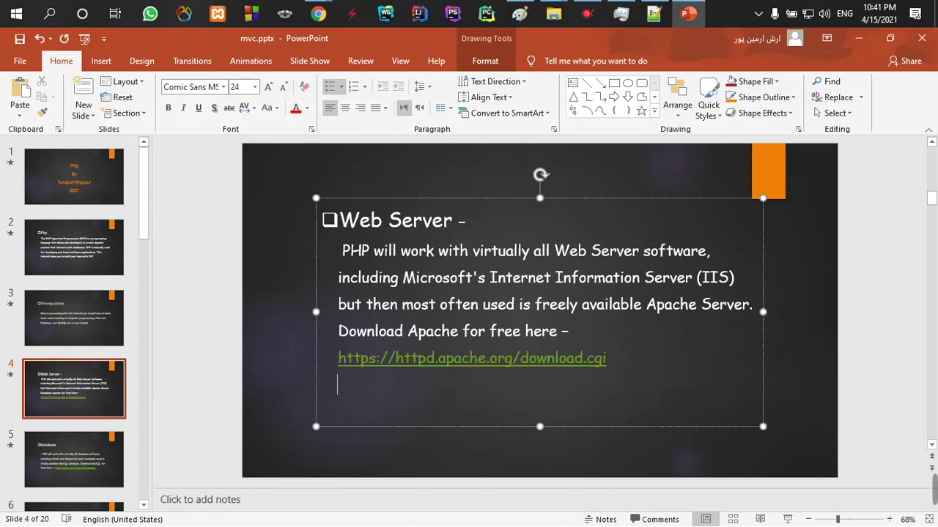
pyautogui.write('cla')
pyautogui.write('ss a ')
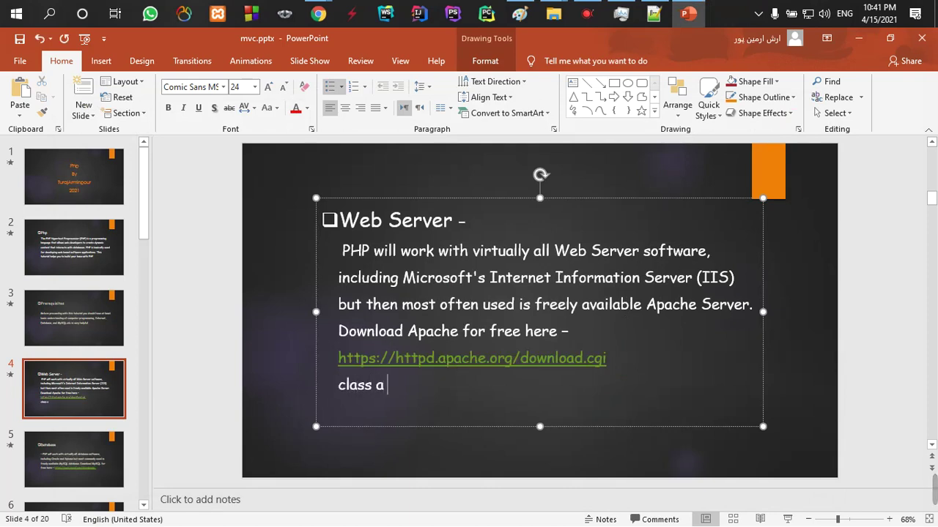
pyautogui.write(', b , ')
pyautogui.write('c ,d ,e')
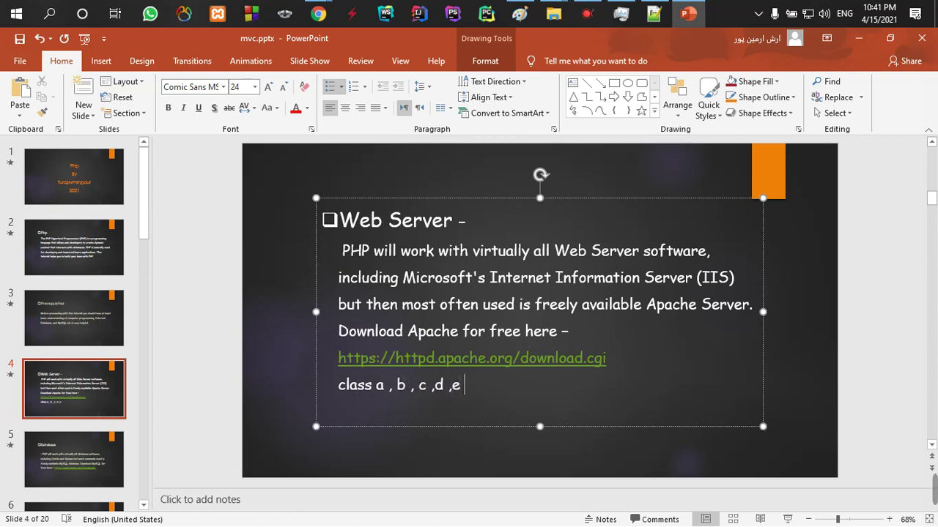
pyautogui.press('BackSpace')
pyautogui.hotkey('shift', 'Left')
pyautogui.hotkey('shift', 'Left')
pyautogui.hotkey('shift', 'Left')
pyautogui.hotkey('shift', 'Left')
pyautogui.hotkey('shift', 'Left')
pyautogui.hotkey('shift', 'Left')
pyautogui.hotkey('shift', 'Left')
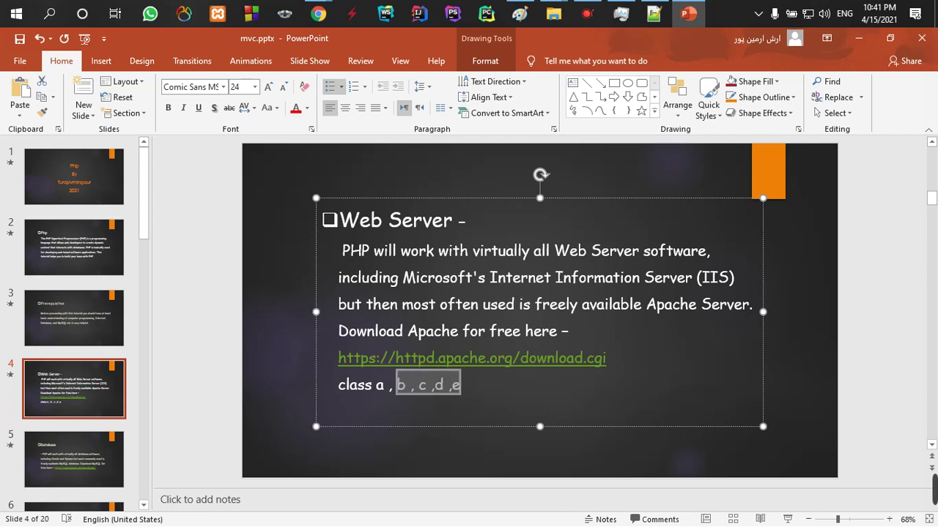
pyautogui.hotkey('shift', 'Left')
pyautogui.hotkey('shift', 'Left')
pyautogui.hotkey('shift', 'Left')
pyautogui.hotkey('shift', 'Left')
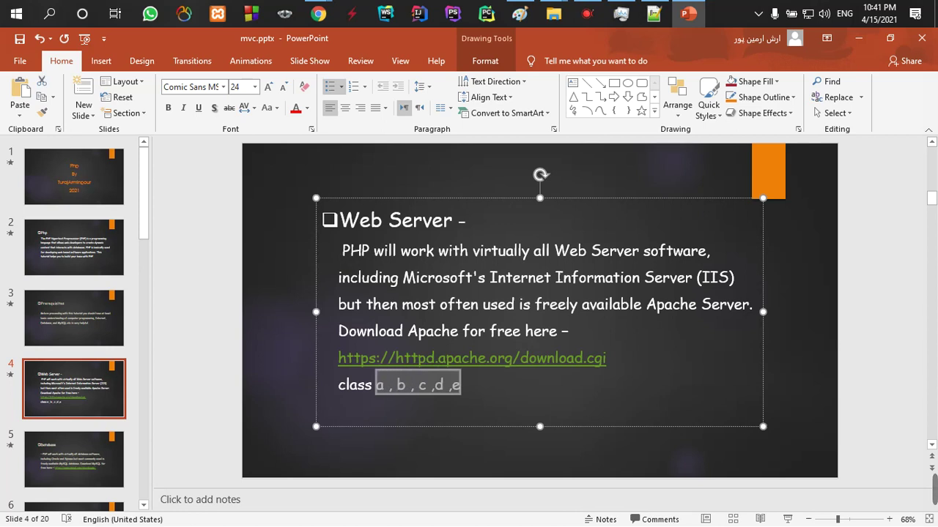
pyautogui.hotkey('shift', 'Left')
pyautogui.hotkey('shift', 'Left')
pyautogui.hotkey('shift', 'Left')
pyautogui.hotkey('shift', 'Left')
pyautogui.hotkey('shift', 'Left')
pyautogui.press('BackSpace')
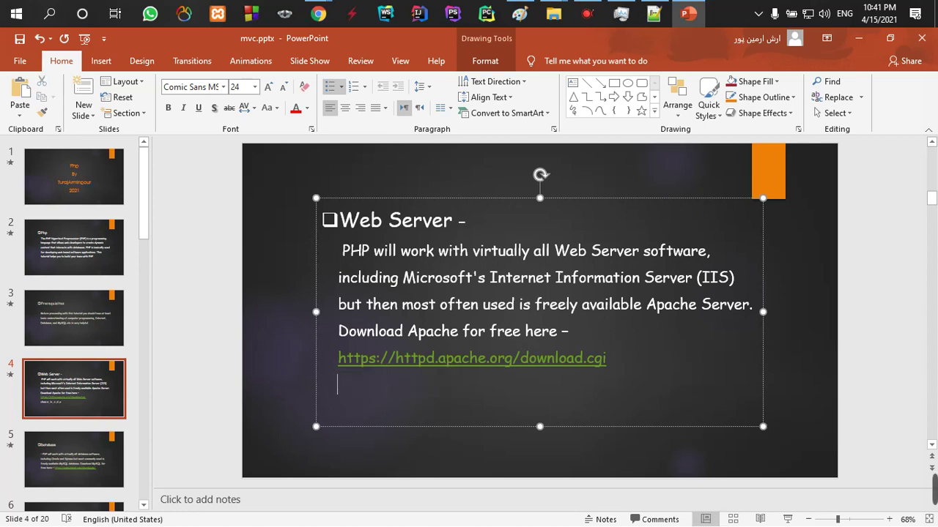
pyautogui.click(809, 14)
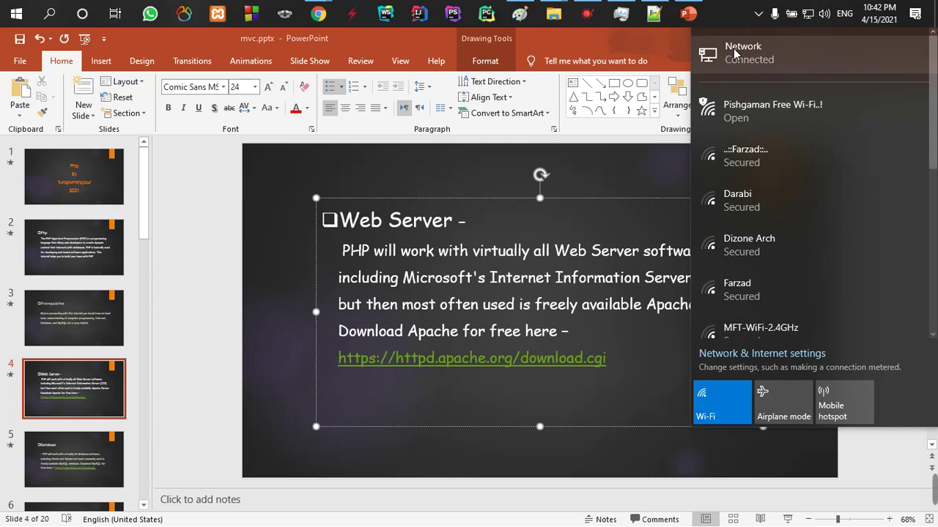
# Open Network Connections and inspect vEthernet (nat): IPv4 address 172.30.128.1 and IPv4 properties.
pyautogui.click(736, 353)
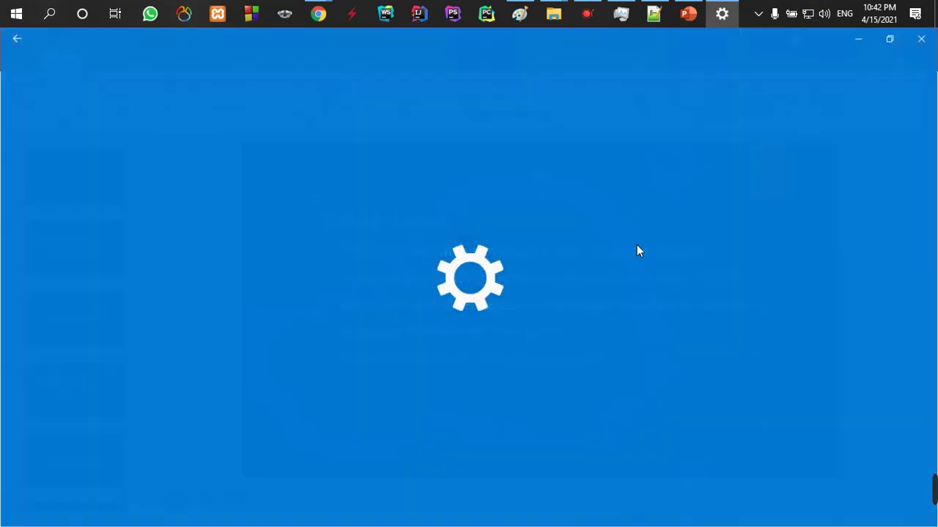
pyautogui.scroll(-3, 307, 268)
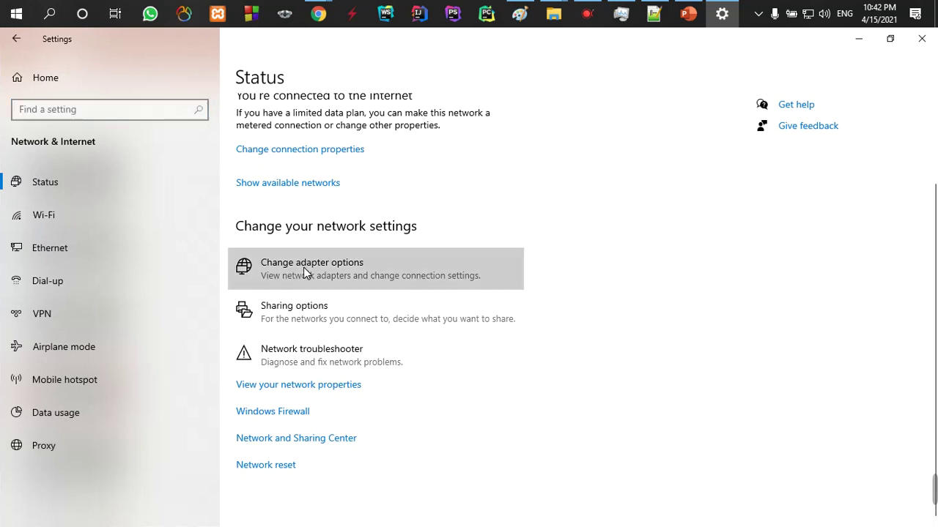
pyautogui.click(306, 272)
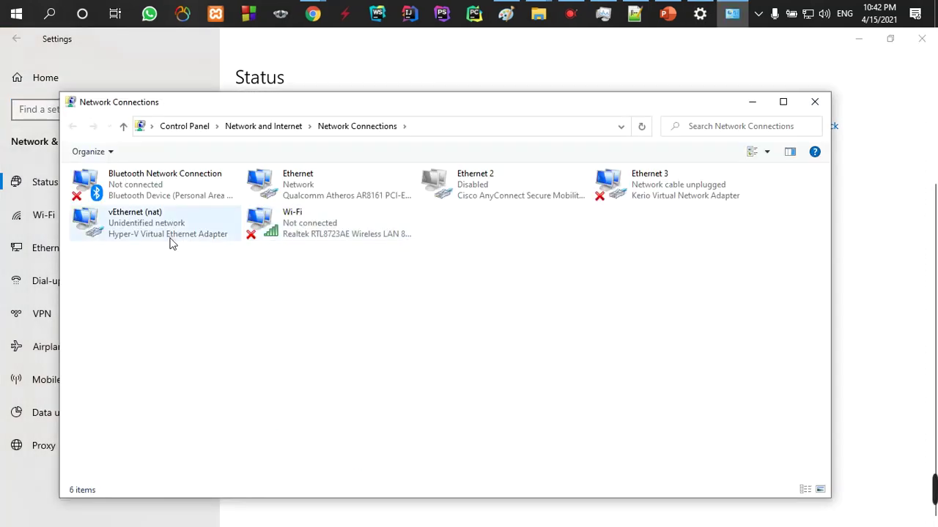
pyautogui.doubleClick(122, 223)
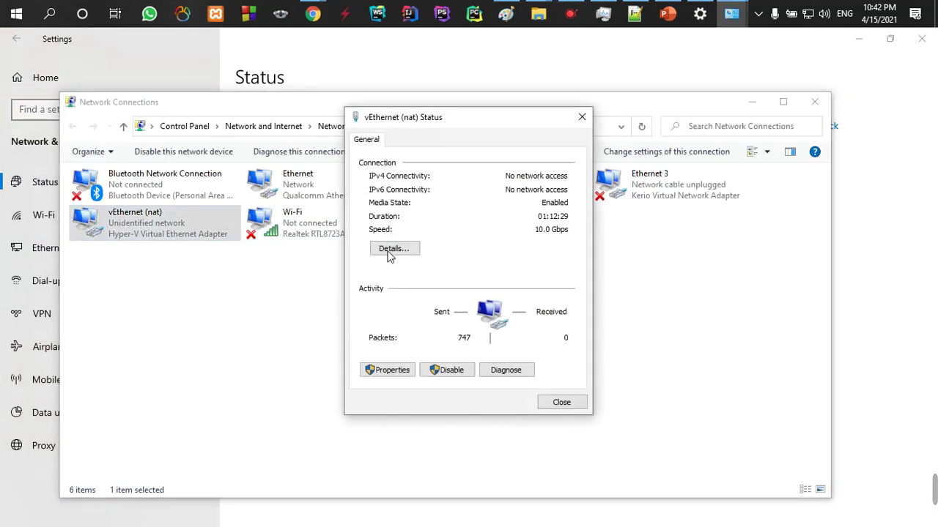
pyautogui.click(390, 249)
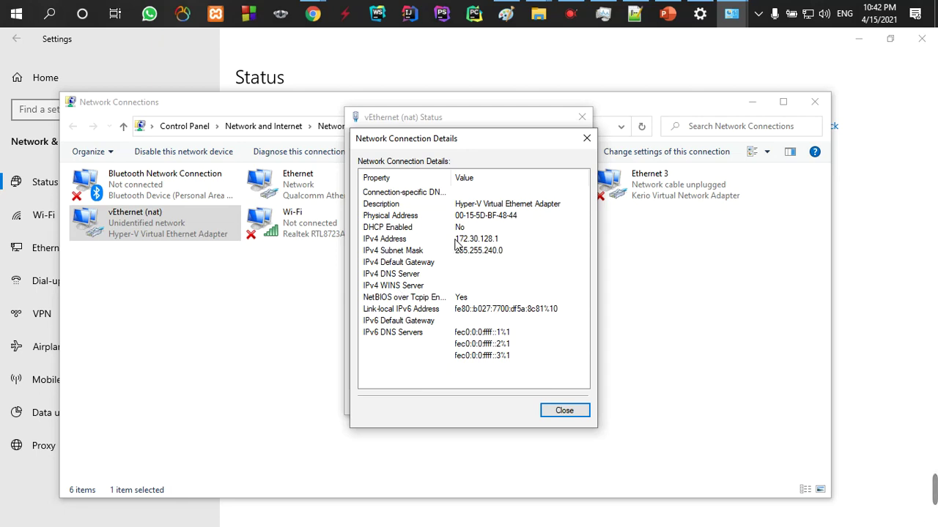
pyautogui.click(455, 241)
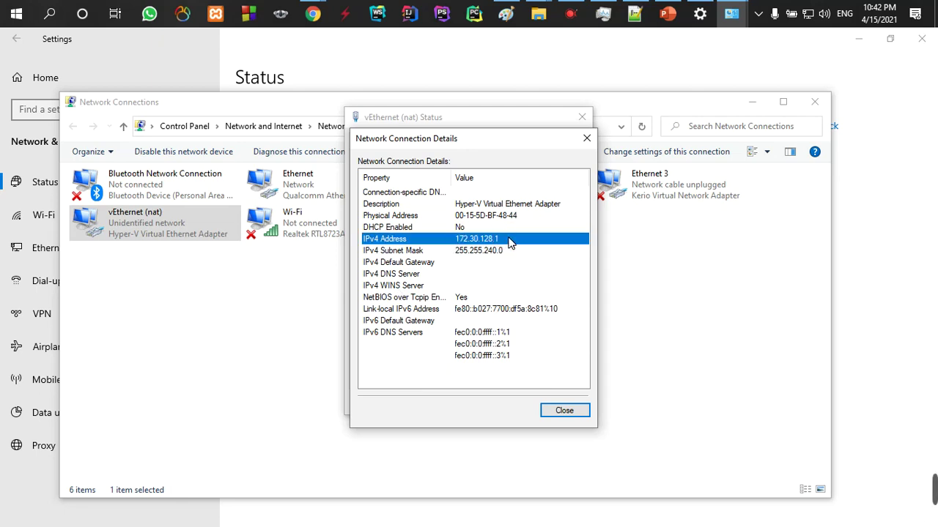
pyautogui.click(587, 138)
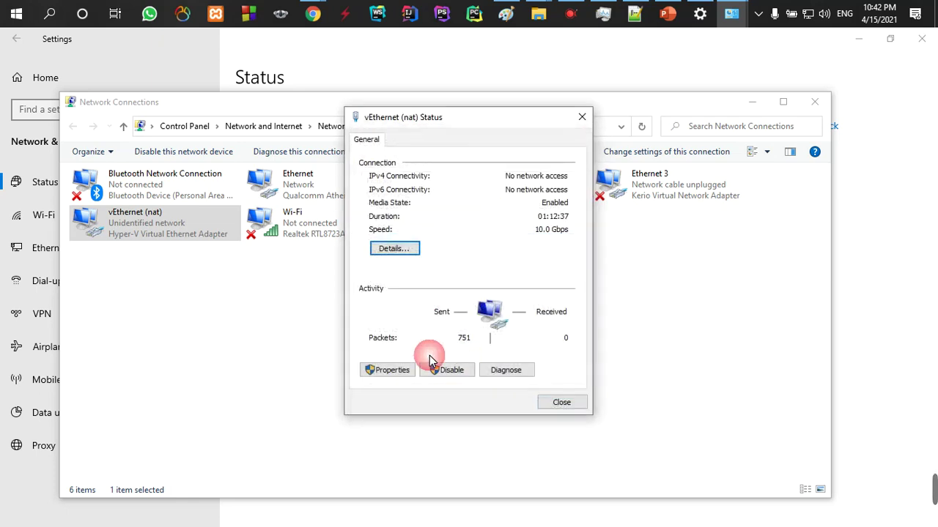
pyautogui.click(386, 371)
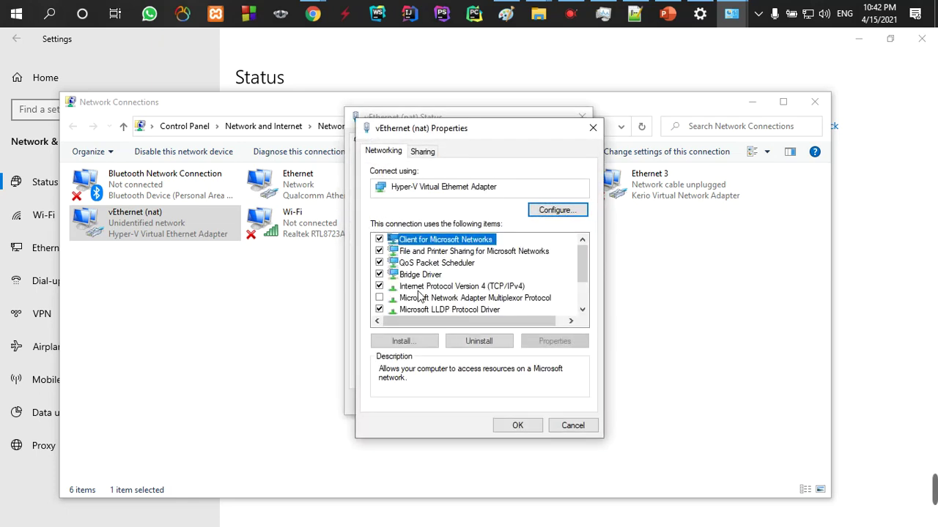
pyautogui.doubleClick(452, 290)
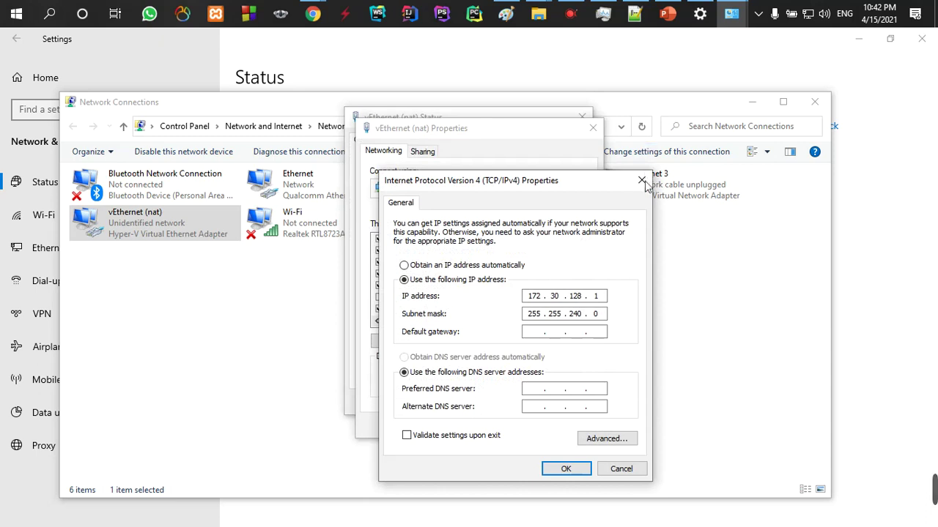
pyautogui.click(641, 181)
pyautogui.click(592, 128)
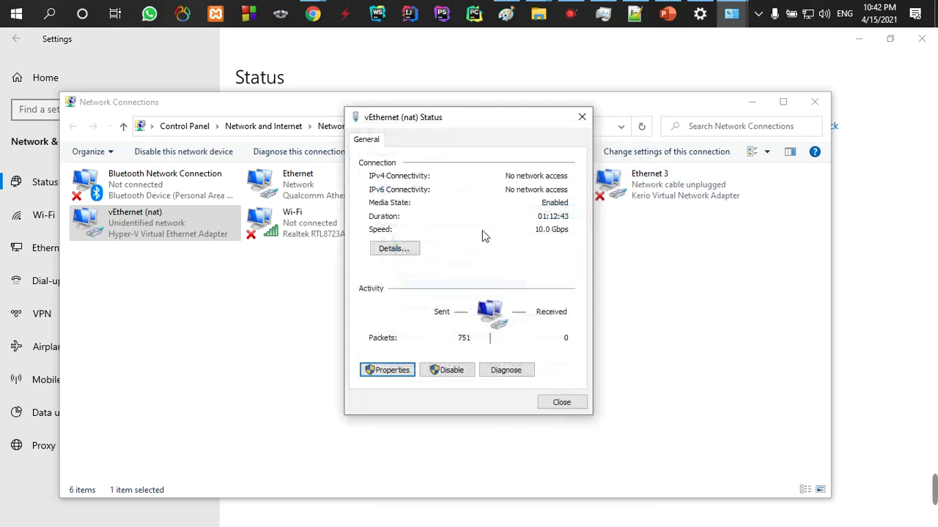
pyautogui.click(584, 116)
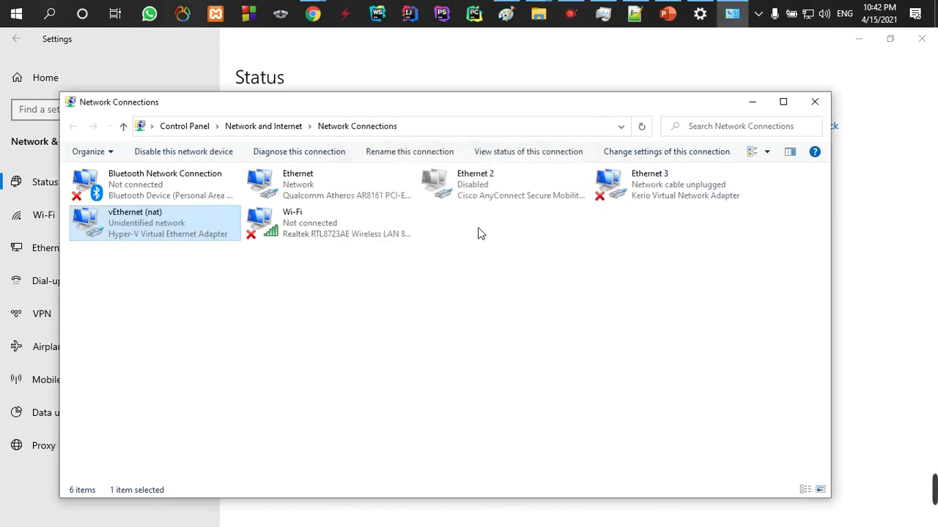
# Check the Ethernet adapter's IPv4 properties and close its dialogs unchanged.
pyautogui.doubleClick(300, 196)
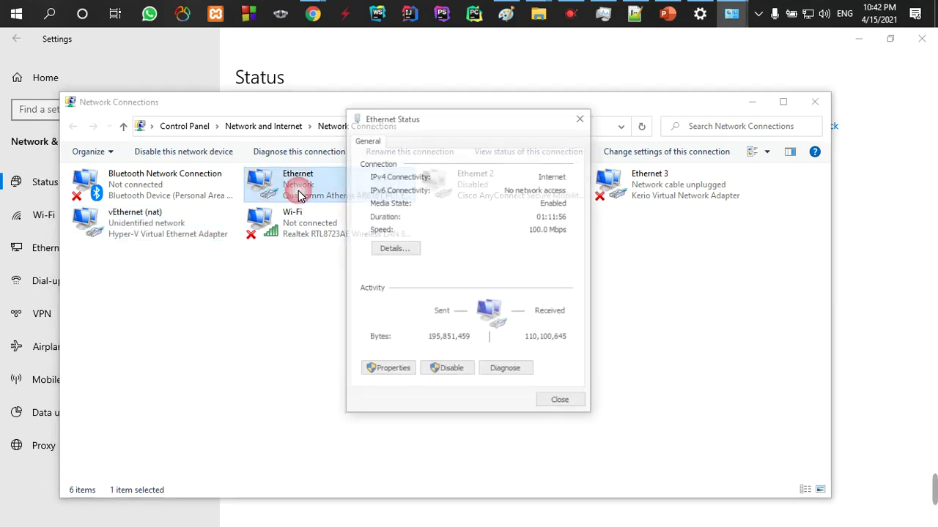
pyautogui.click(396, 375)
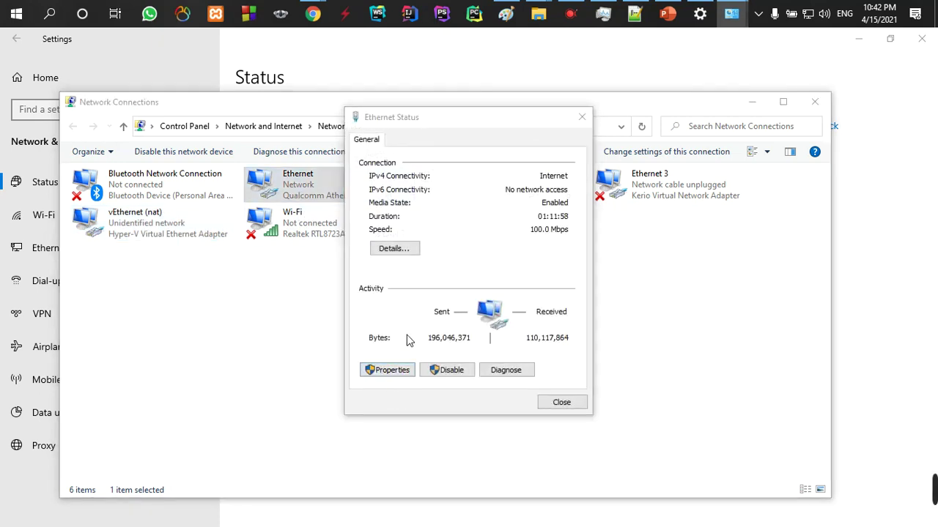
pyautogui.doubleClick(493, 290)
pyautogui.click(494, 288)
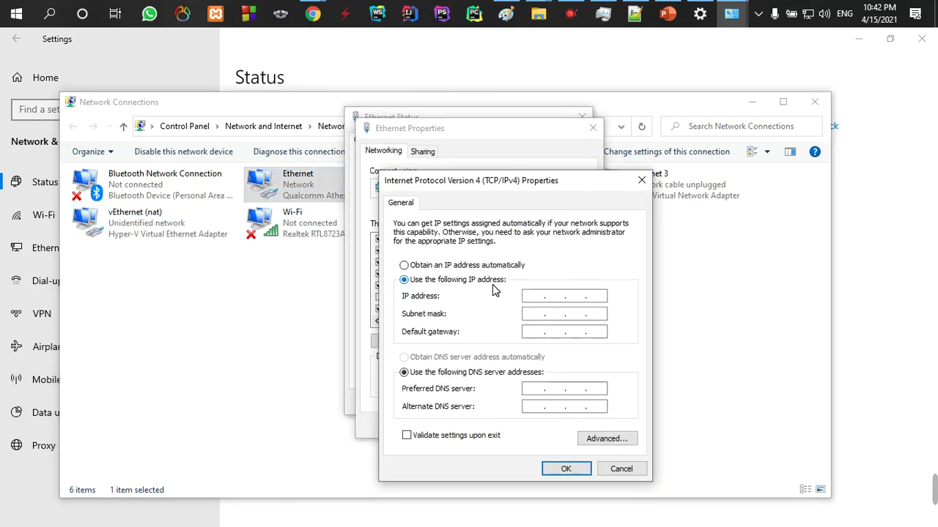
pyautogui.click(643, 181)
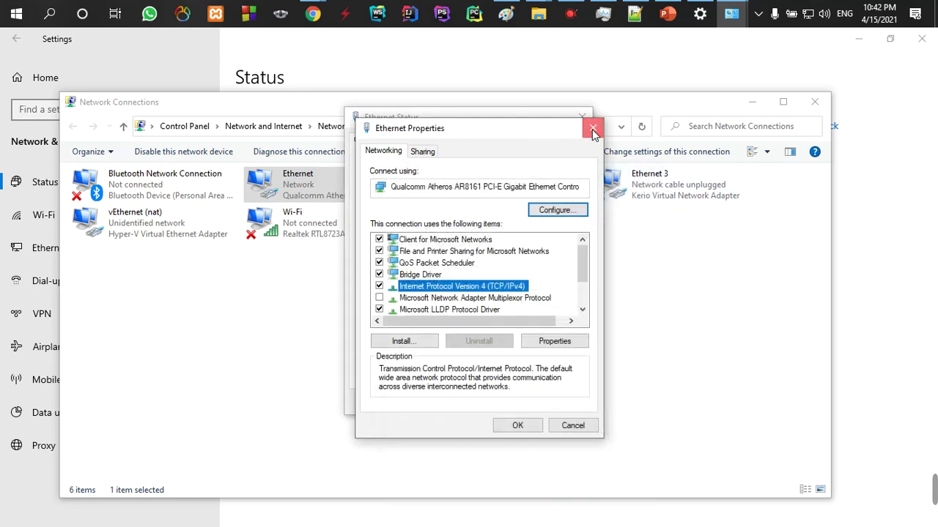
pyautogui.click(593, 130)
pyautogui.click(582, 118)
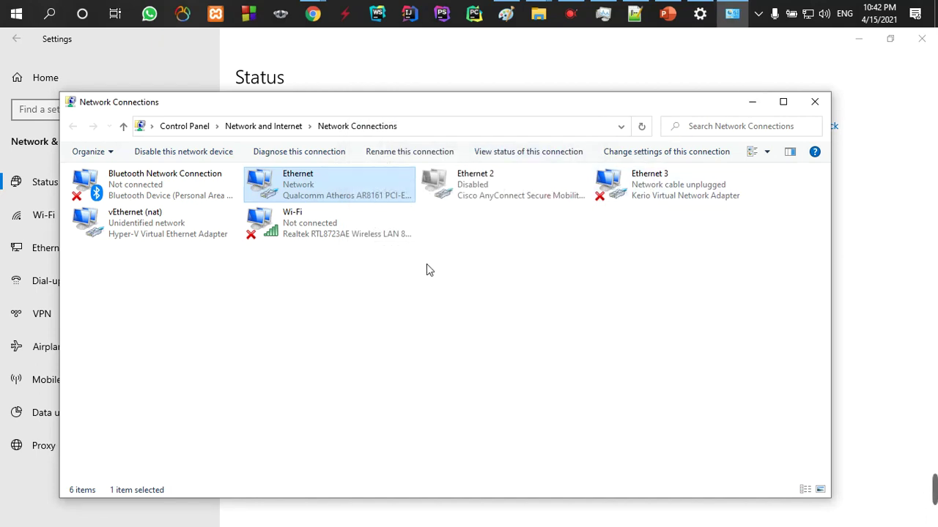
# Open the vEthernet (nat) connection details and highlight its IPv4 address 172.30.128.1.
pyautogui.click(147, 234)
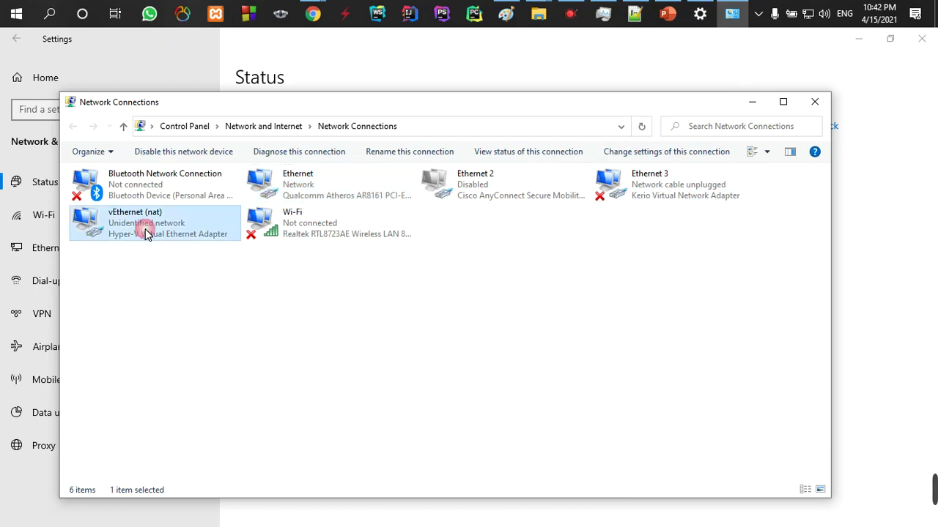
pyautogui.doubleClick(194, 222)
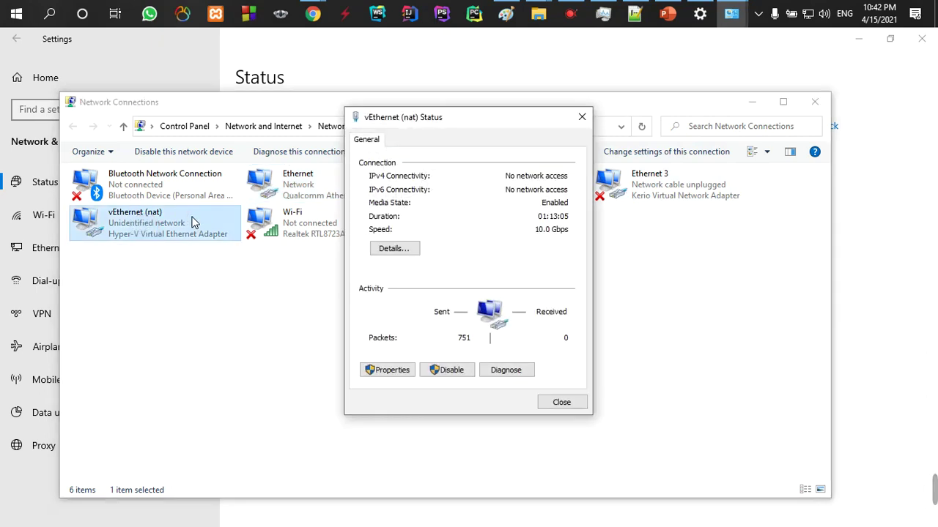
pyautogui.click(408, 251)
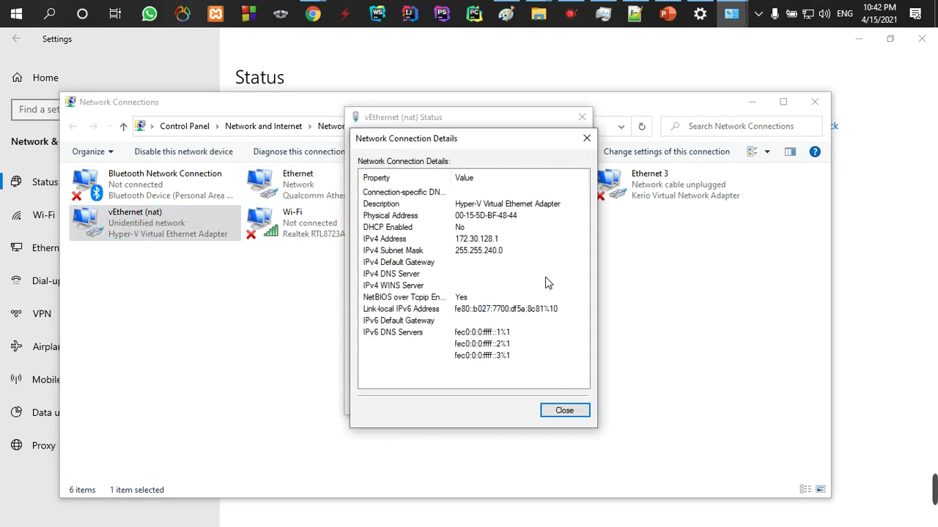
pyautogui.click(587, 138)
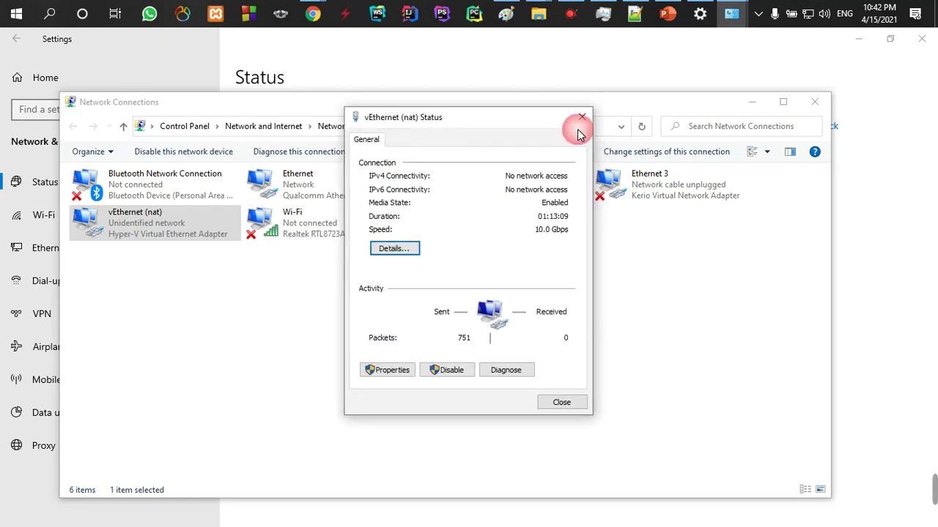
pyautogui.click(405, 250)
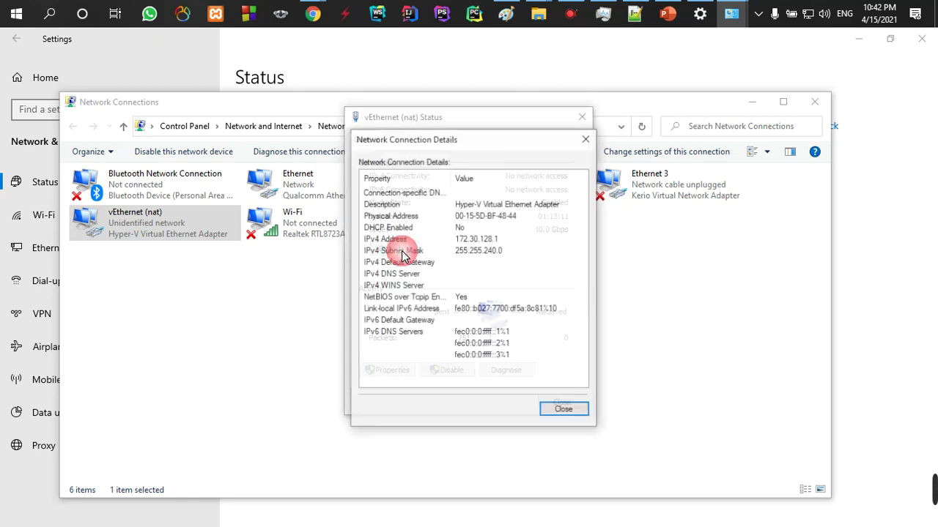
pyautogui.click(458, 240)
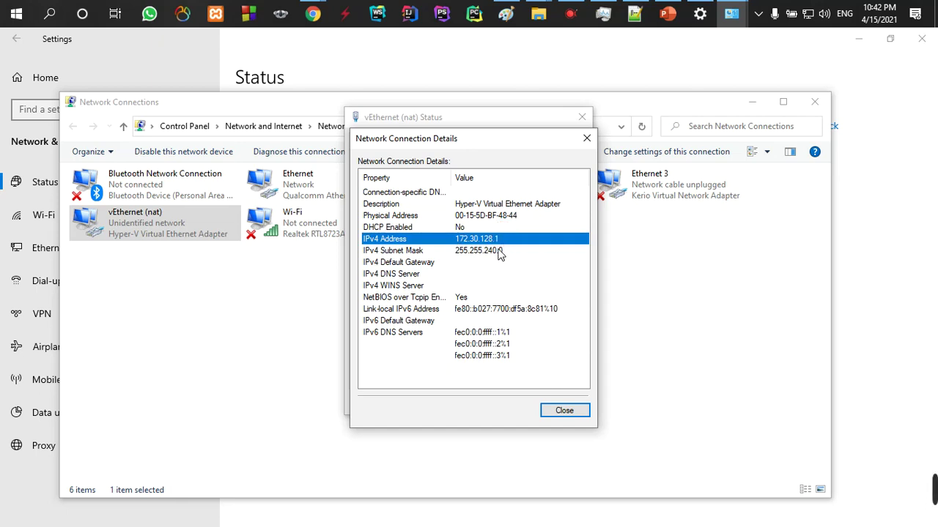
# Close the details, the adapter status and the Network Connections list.
pyautogui.click(586, 138)
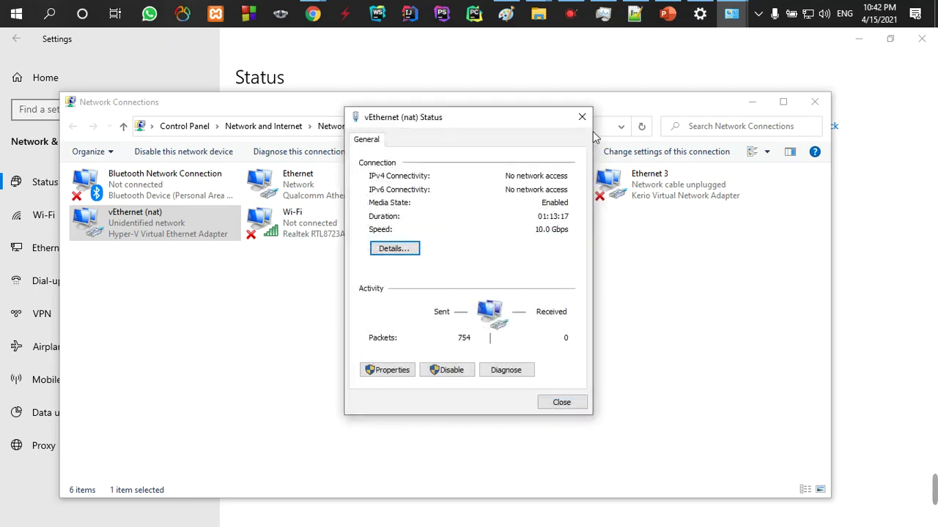
pyautogui.click(581, 117)
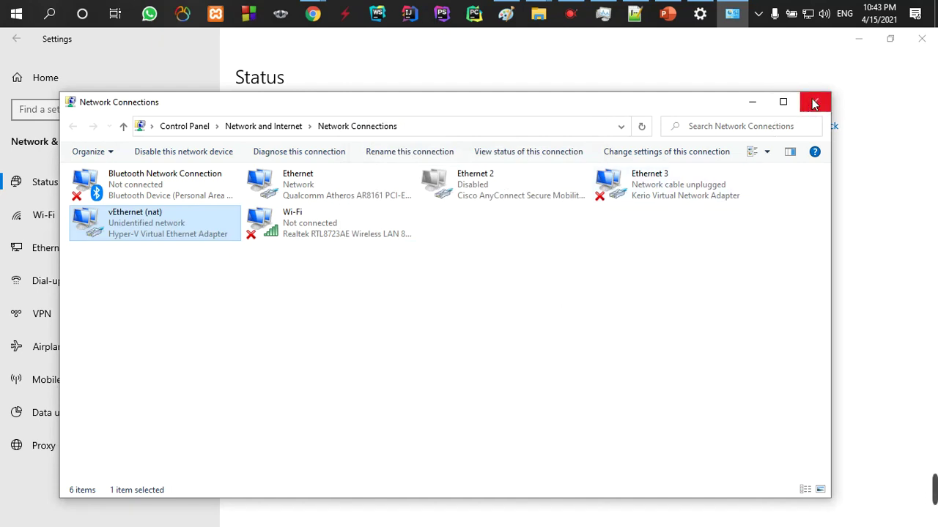
pyautogui.click(815, 102)
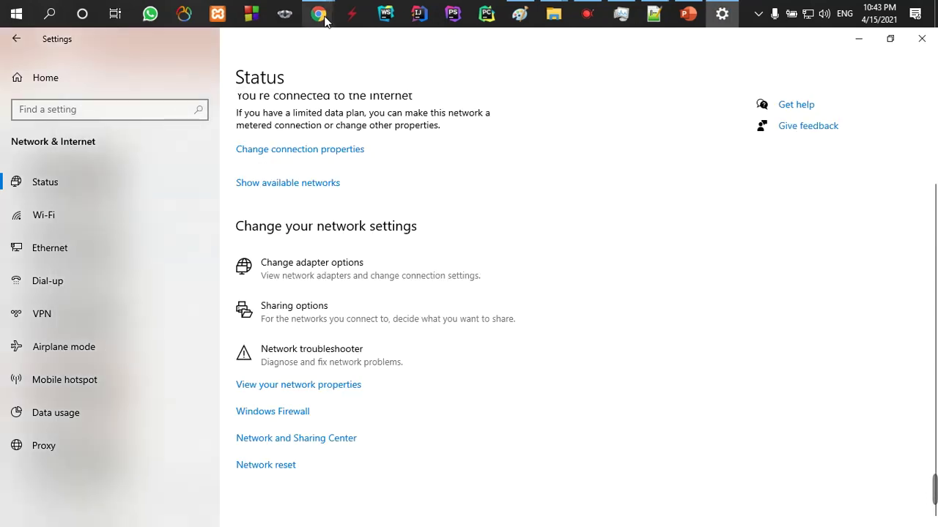
# Check the PHP course session tab in Chrome, then minimize the browser.
pyautogui.moveTo(318, 13)
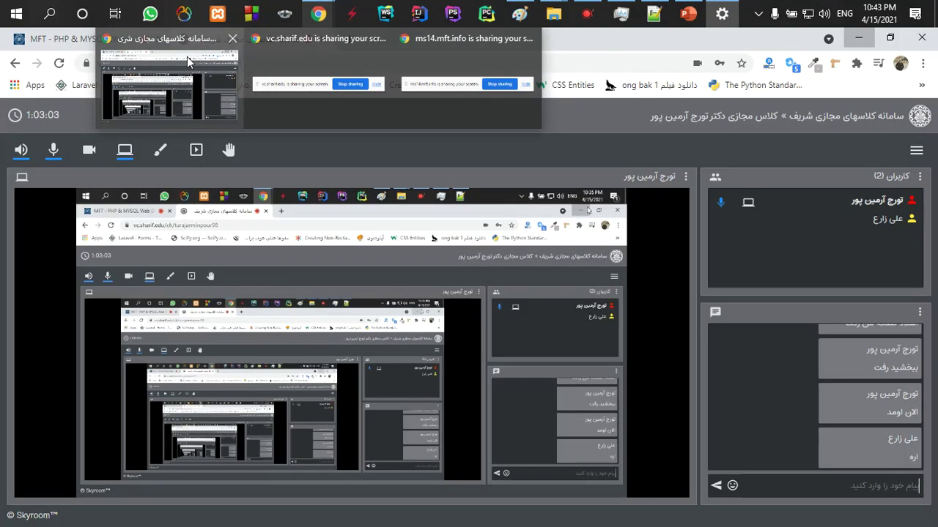
pyautogui.click(189, 59)
pyautogui.click(110, 44)
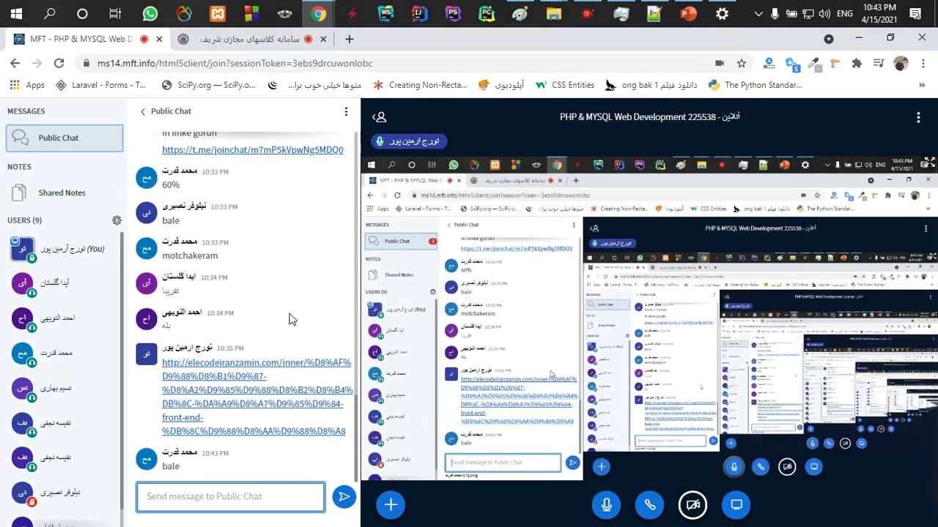
pyautogui.click(858, 38)
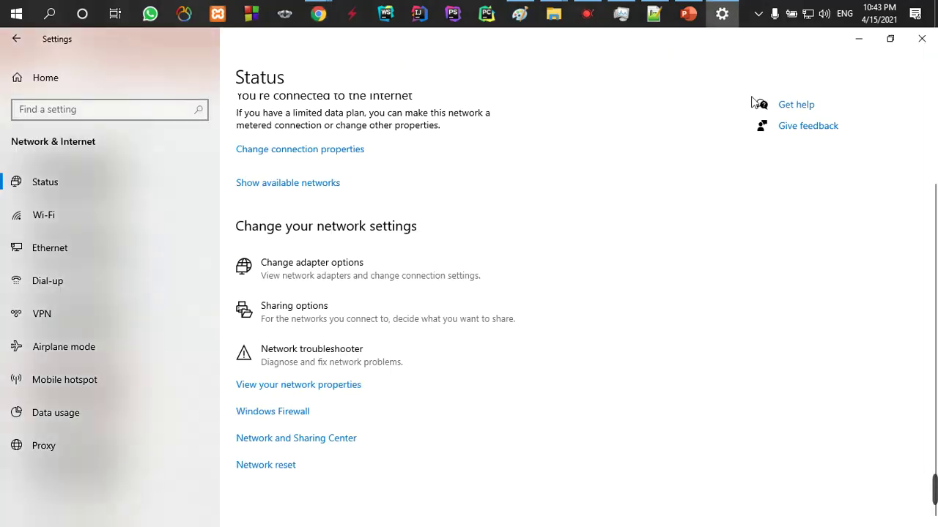
# Add the line 'loopback -> localhost ->' below the Apache download link on the slide.
pyautogui.click(688, 14)
pyautogui.click(344, 406)
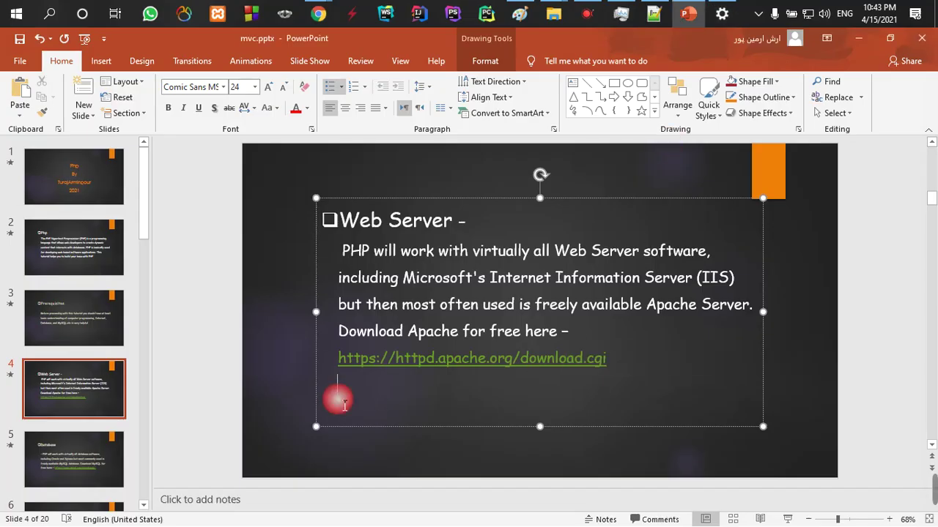
pyautogui.write('loop')
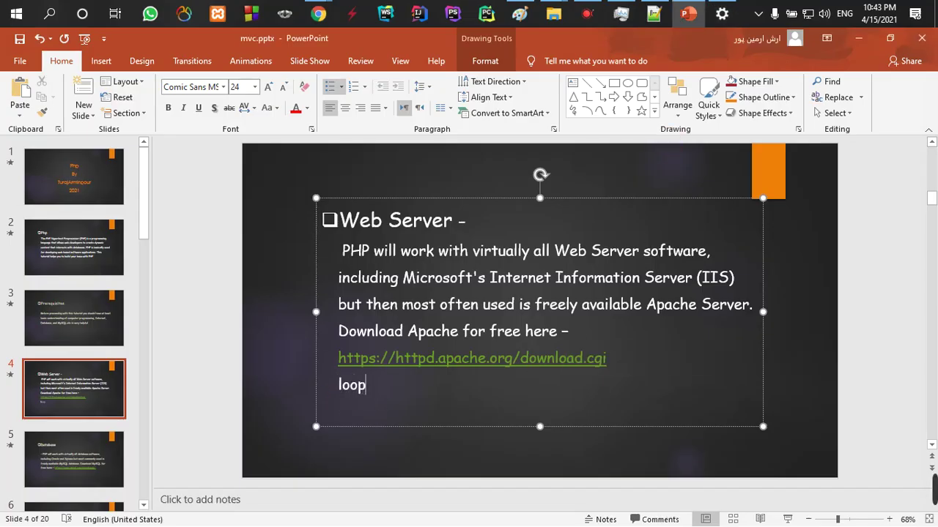
pyautogui.write('back -> lo')
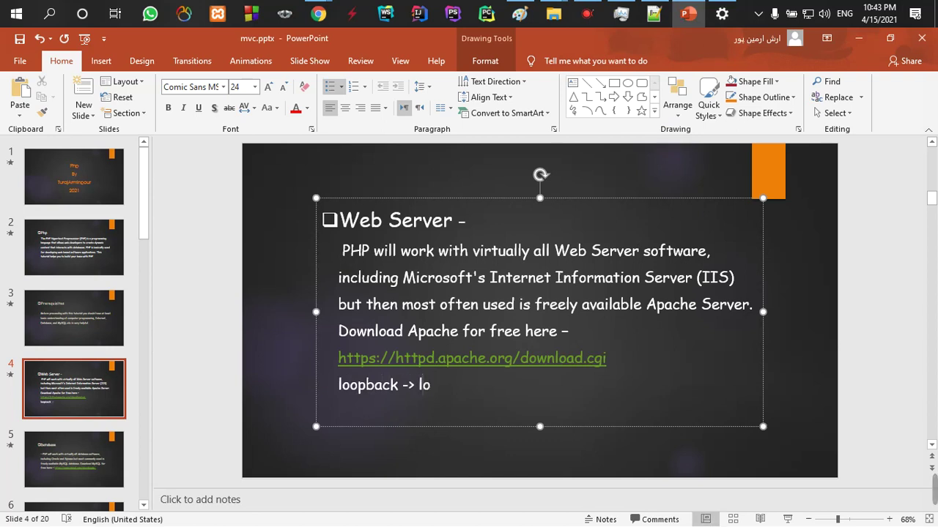
pyautogui.write('calhost ')
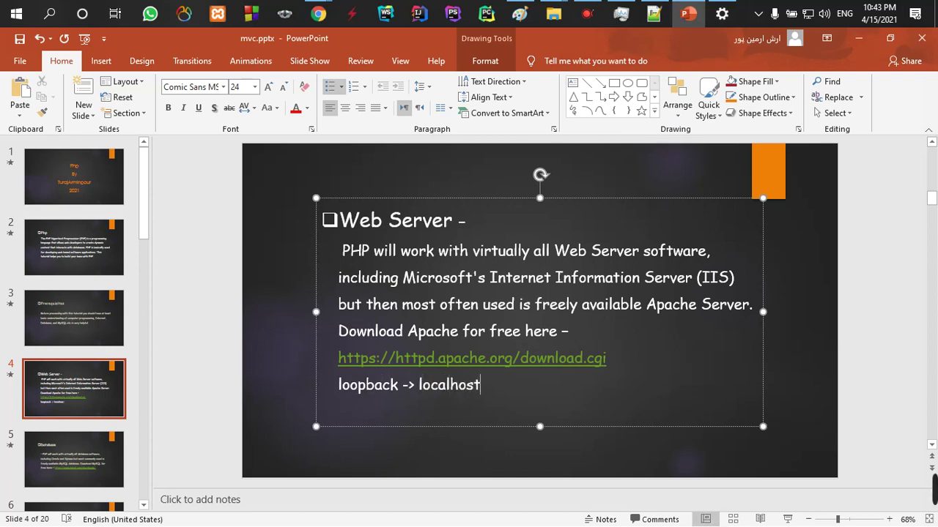
pyautogui.write('->')
# Close the network settings window.
pyautogui.click(722, 13)
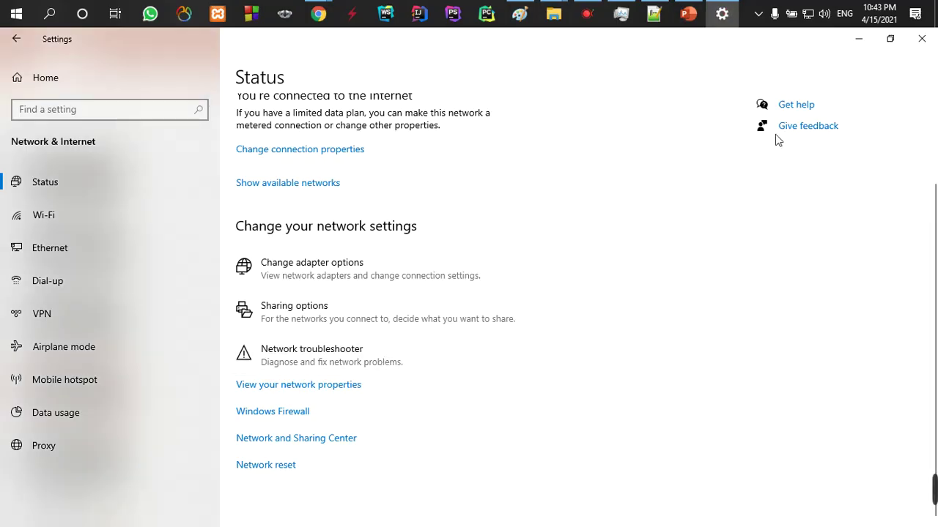
pyautogui.click(915, 43)
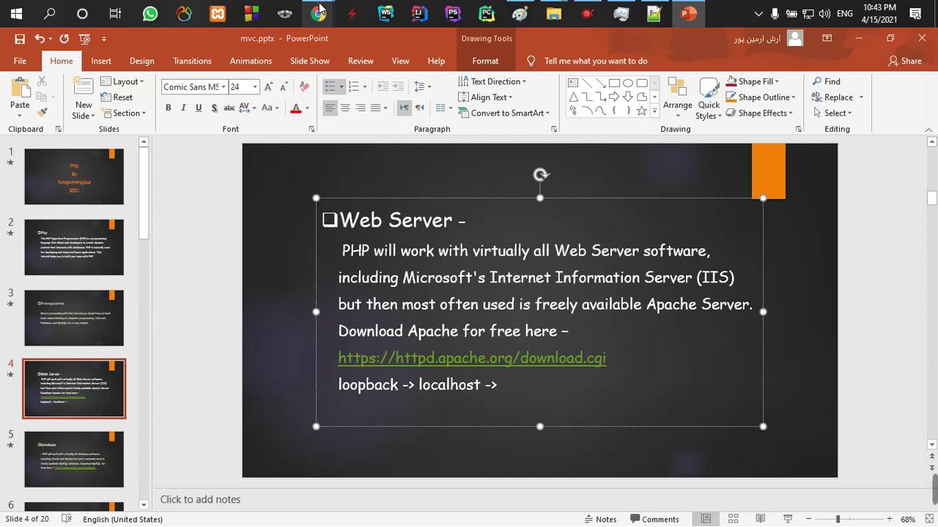
pyautogui.moveTo(317, 13)
pyautogui.click(216, 77)
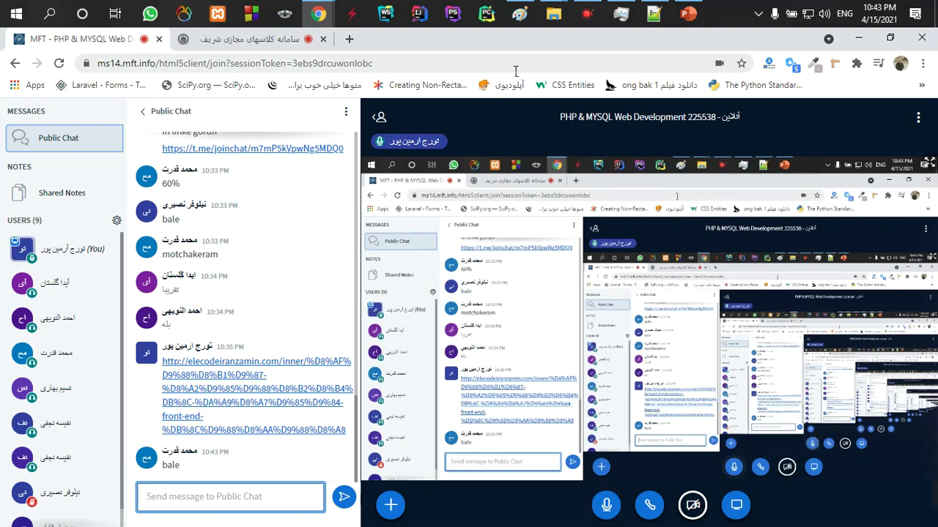
pyautogui.click(350, 40)
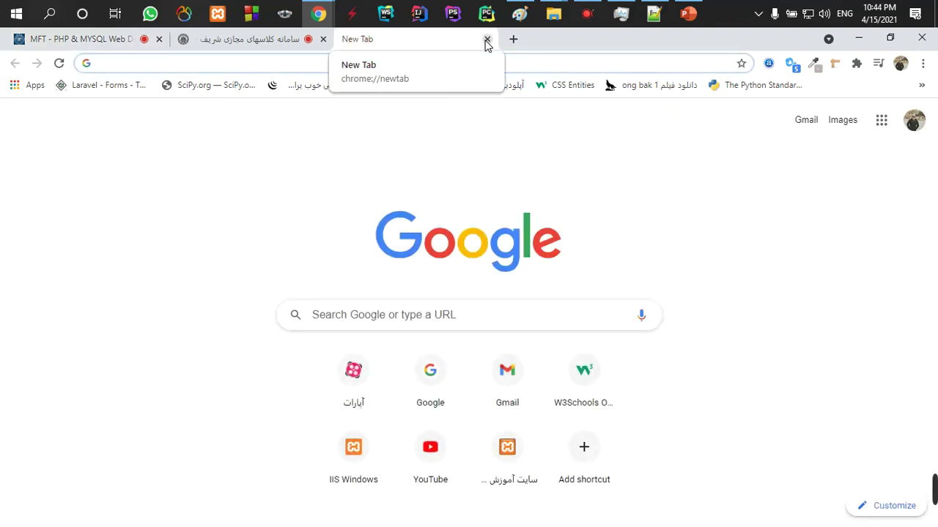
pyautogui.click(486, 40)
pyautogui.click(859, 39)
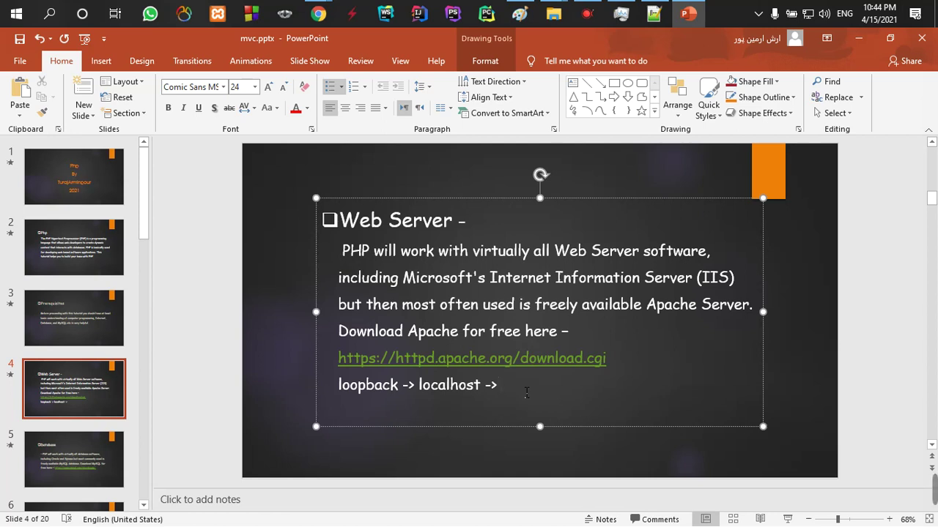
# Open a new Chrome tab and load elecodeiranzamin.com.
pyautogui.moveTo(318, 13)
pyautogui.click(207, 75)
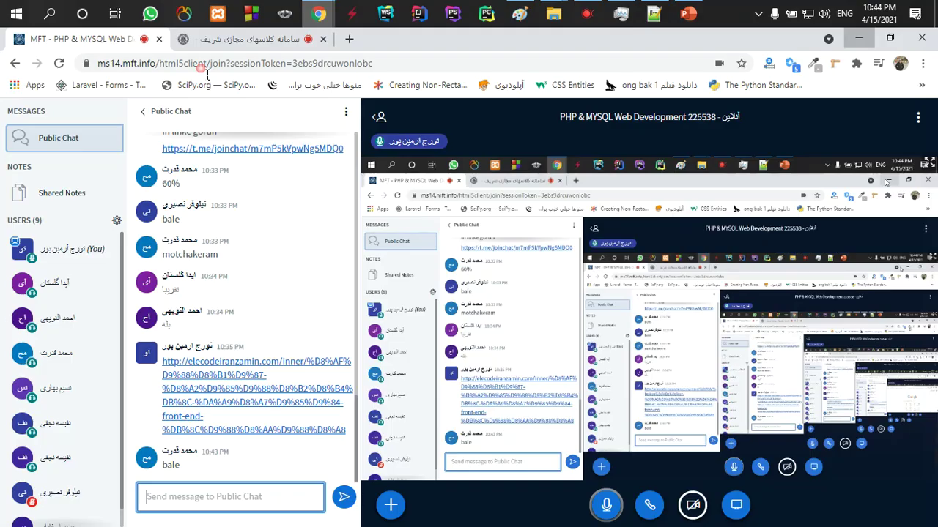
pyautogui.click(350, 39)
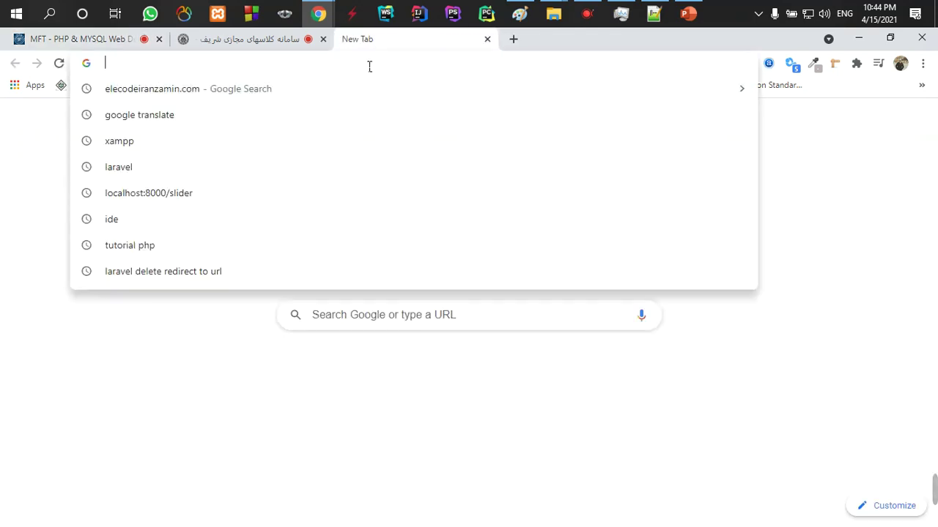
pyautogui.write('ele')
pyautogui.press('Return')
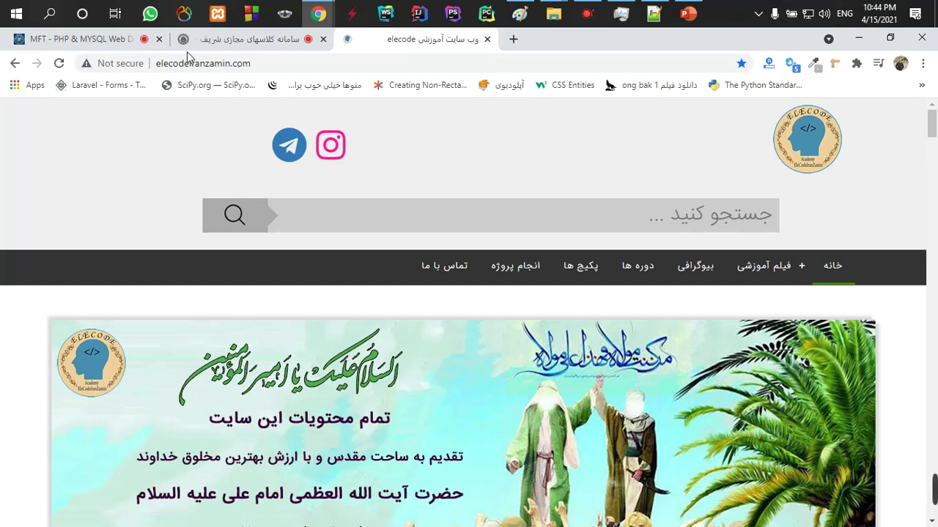
# Replace the tab's address with google.com, then with digikala.com, loading each.
pyautogui.click(216, 63)
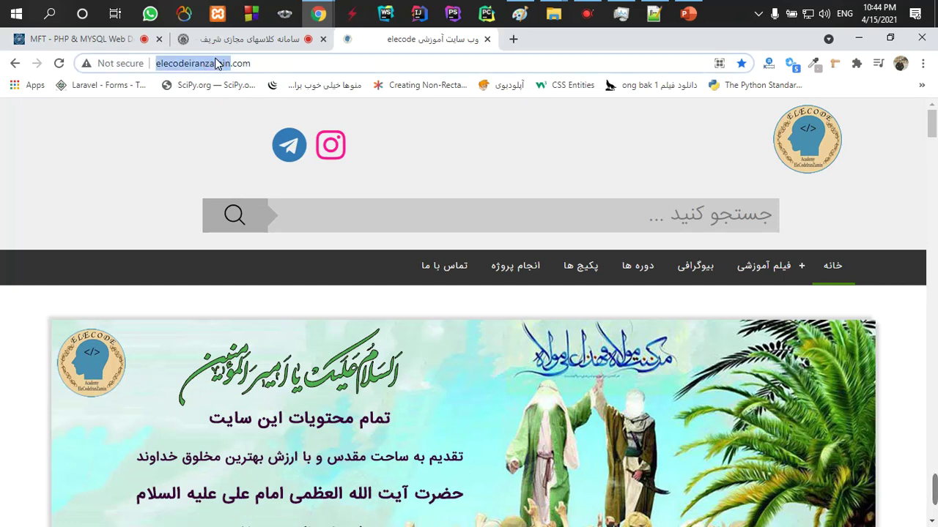
pyautogui.write('google.com')
pyautogui.press('Return')
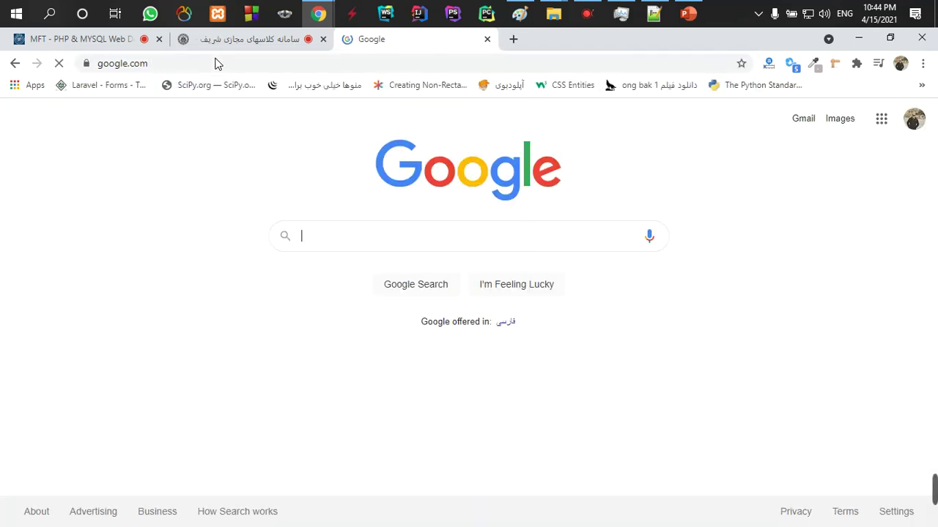
pyautogui.doubleClick(222, 64)
pyautogui.click(222, 63)
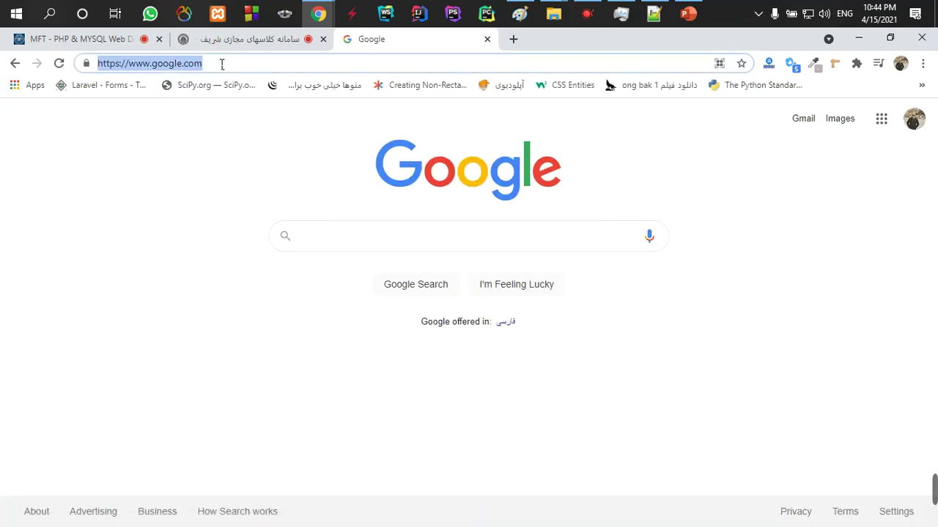
pyautogui.write('digikala.com')
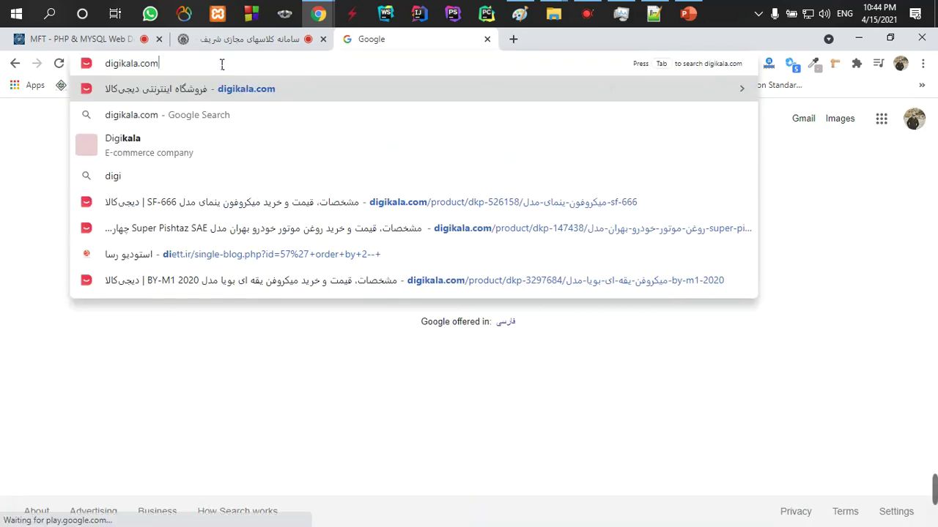
pyautogui.press('Return')
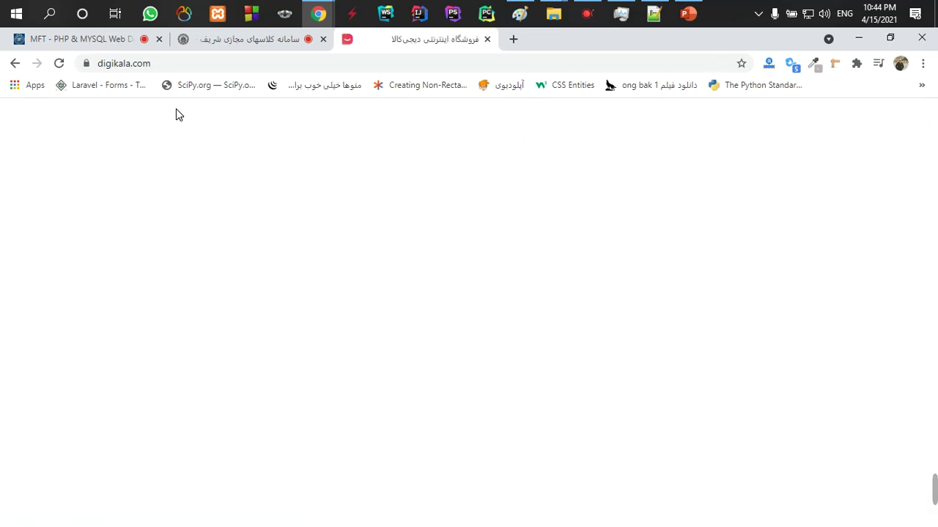
pyautogui.click(196, 64)
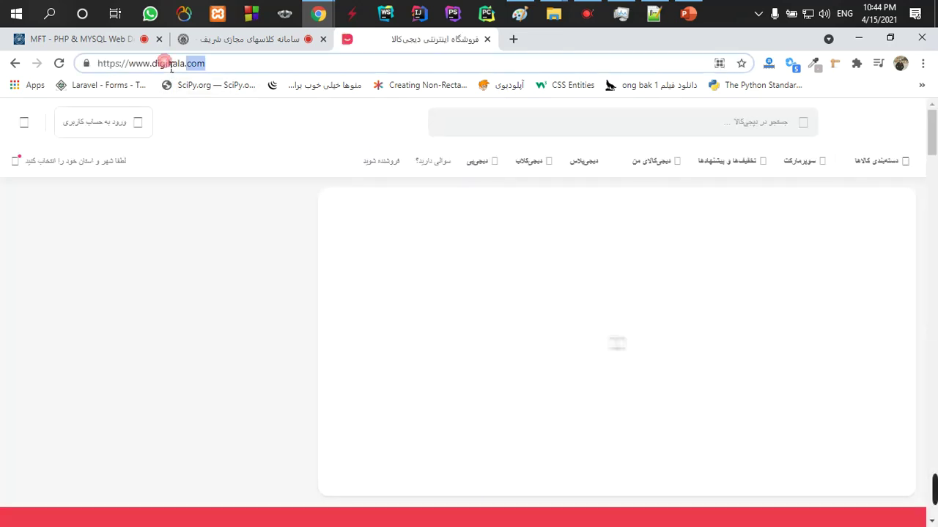
pyautogui.doubleClick(196, 64)
pyautogui.moveTo(259, 64); pyautogui.dragTo(100, 73)
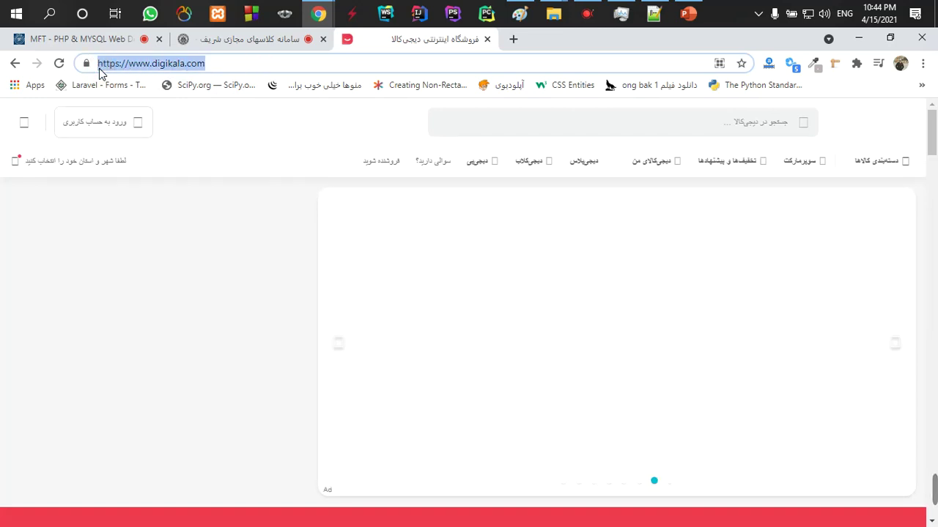
pyautogui.press('super+s')
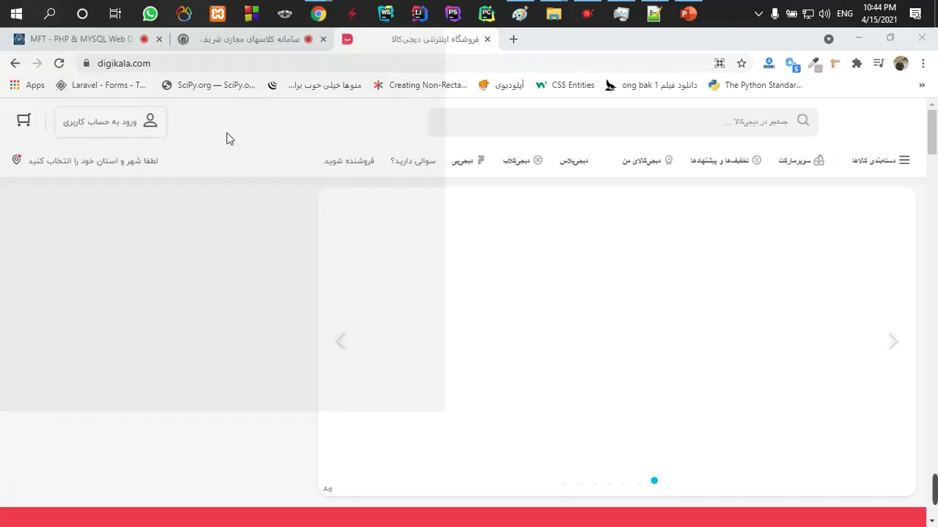
pyautogui.write('cmd')
pyautogui.press('Return')
pyautogui.write('ping')
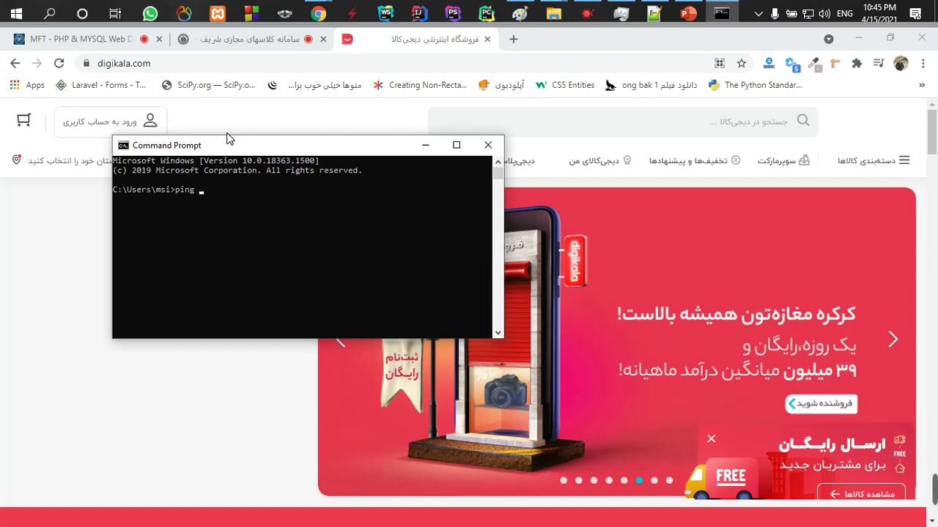
pyautogui.write('https://www.digikala.com/')
pyautogui.press('Return')
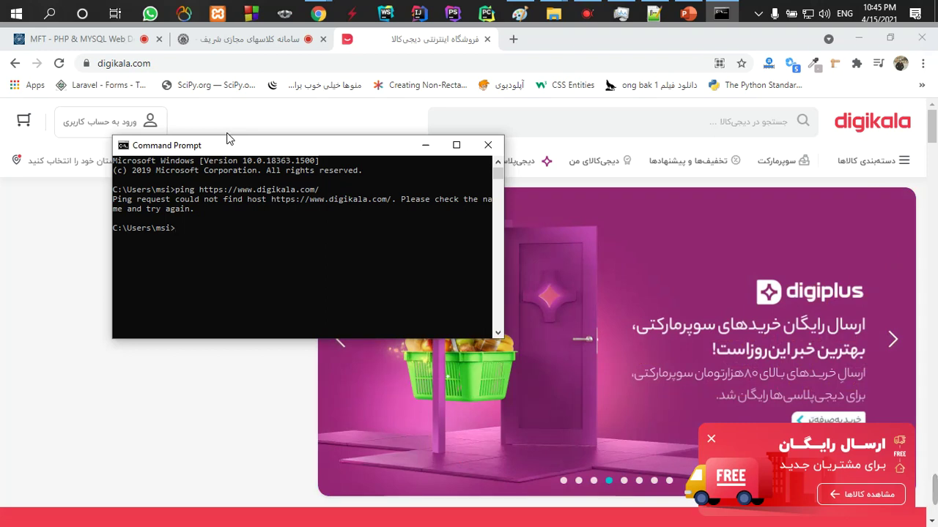
pyautogui.write('pin')
pyautogui.write('g http://www.')
pyautogui.write('google.c')
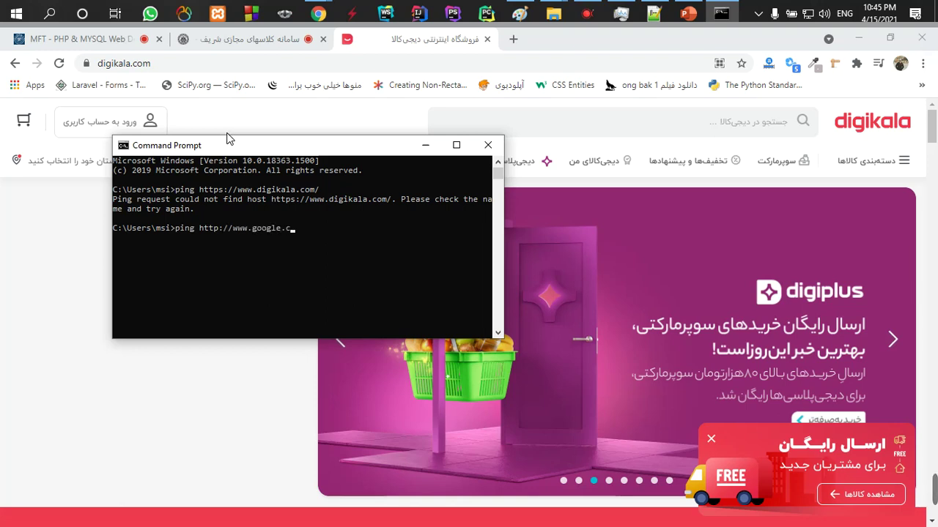
pyautogui.write('om')
pyautogui.press('Return')
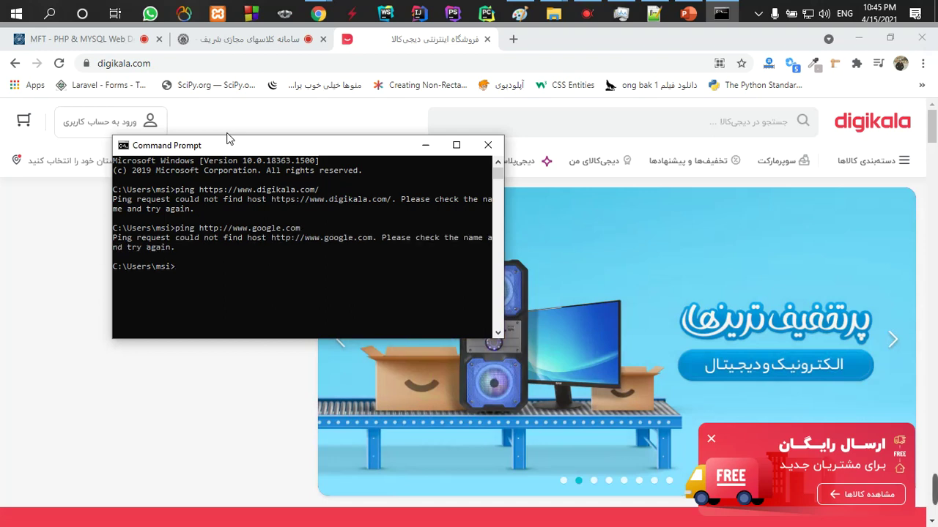
# Ping google.com, maximize the window, and select the reply IP 216.58.210.78.
pyautogui.press('Up')
pyautogui.press('BackSpace')
pyautogui.press('BackSpace')
pyautogui.press('BackSpace')
pyautogui.press('BackSpace')
pyautogui.press('BackSpace')
pyautogui.press('BackSpace')
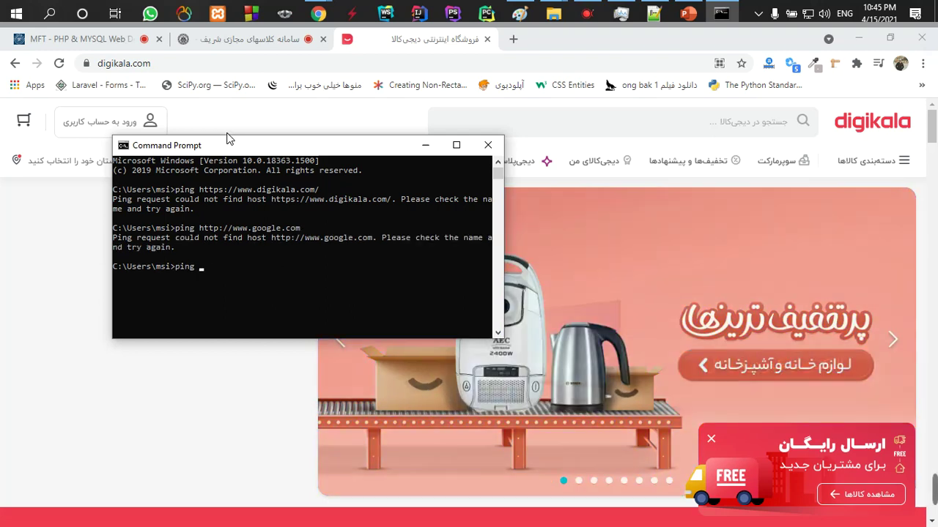
pyautogui.write('google.com')
pyautogui.press('Return')
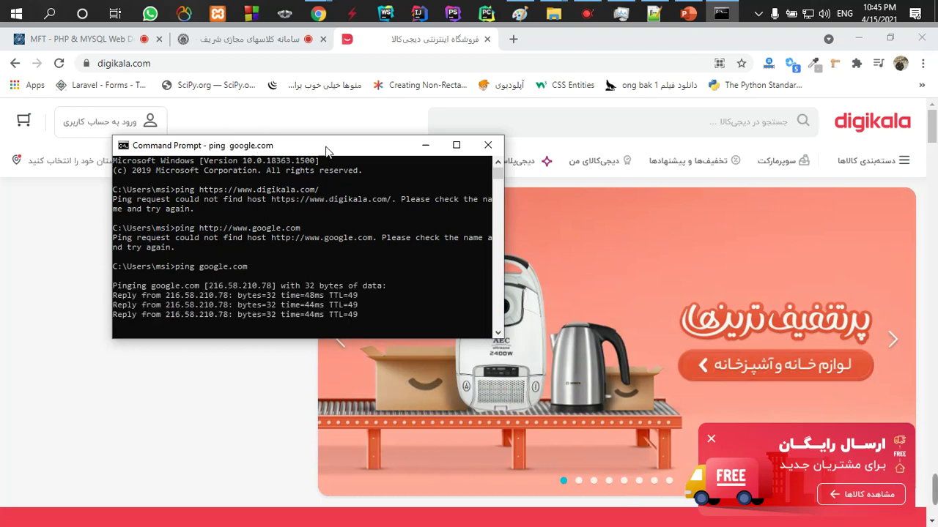
pyautogui.moveTo(327, 146); pyautogui.dragTo(368, 92)
pyautogui.click(497, 91)
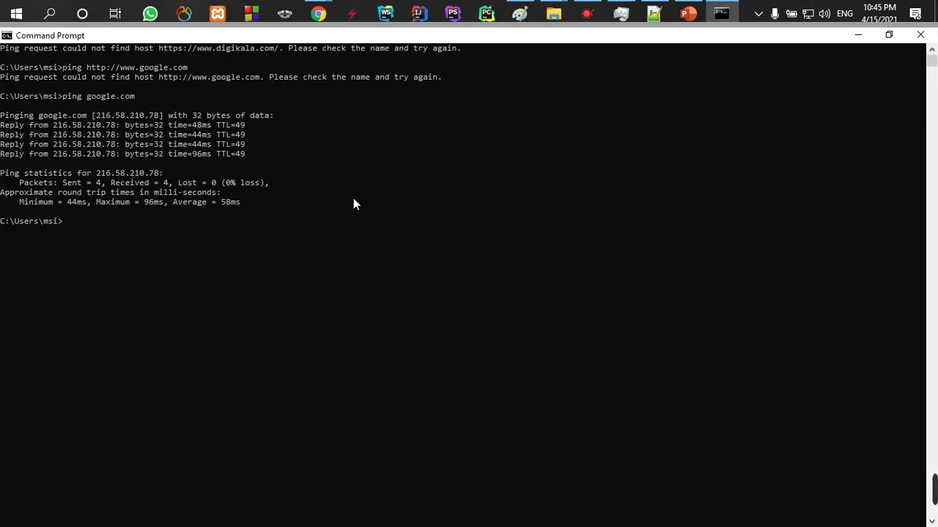
pyautogui.moveTo(52, 126); pyautogui.dragTo(119, 126)
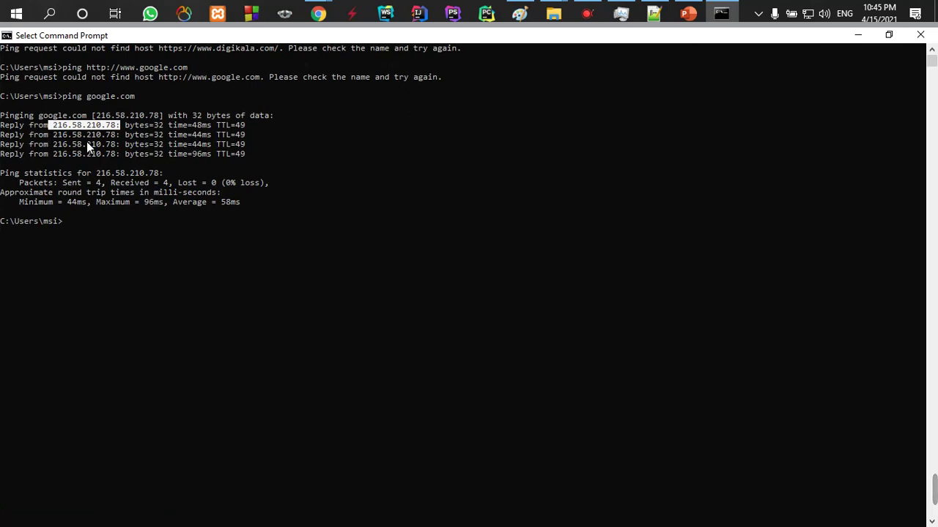
# Ping elecodeiranzamin.com and copy its resolved address 135.181.140.6.
pyautogui.write('ping ')
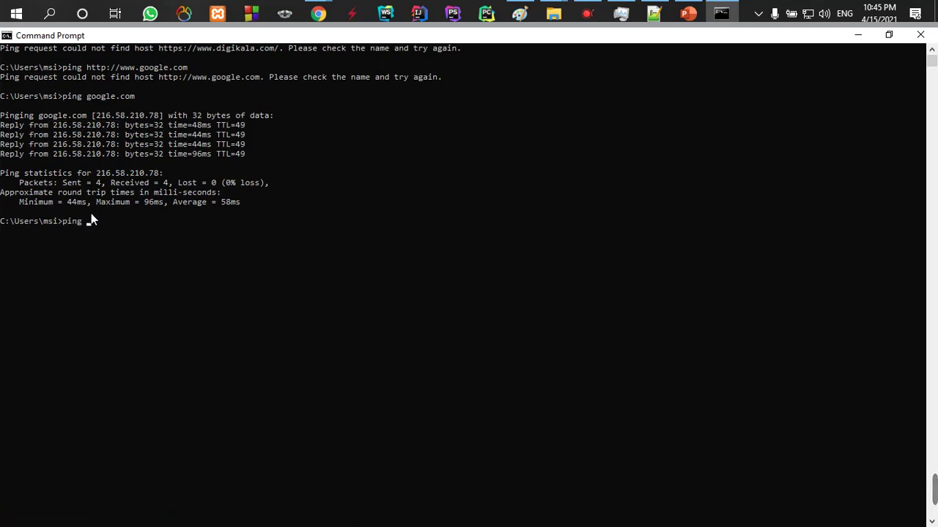
pyautogui.write('elecode')
pyautogui.write('iranzamin.com')
pyautogui.press('Return')
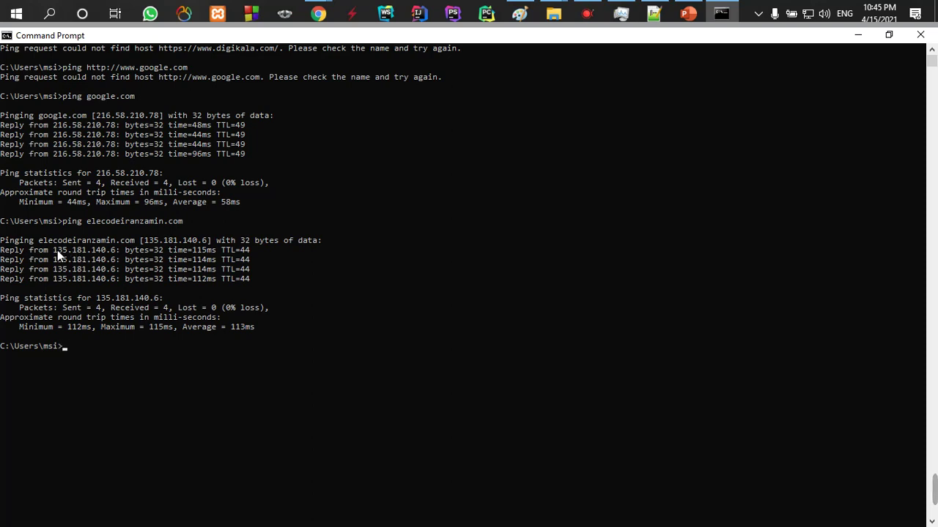
pyautogui.moveTo(53, 250); pyautogui.dragTo(119, 250)
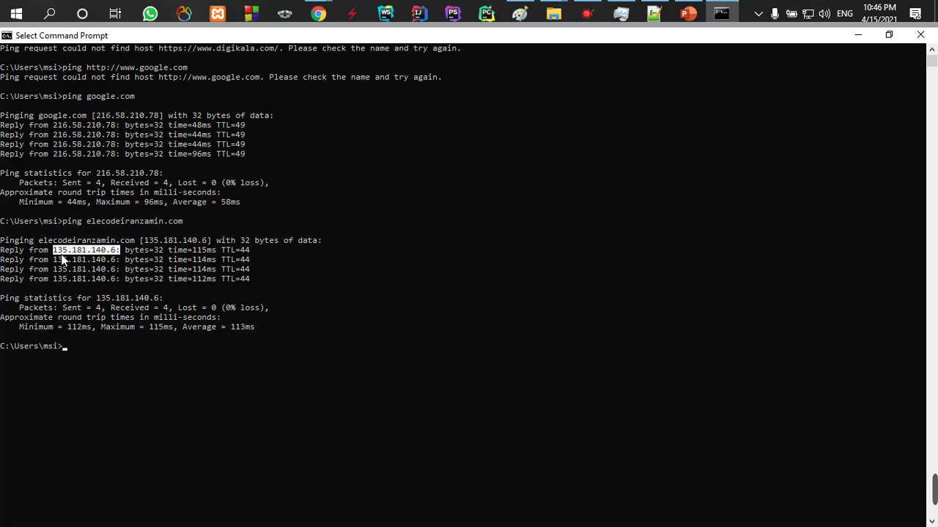
pyautogui.hotkey('ctrl', 'c')
# Browse Chrome directly to 135.181.140.6, showing the hosting SORRY! default page.
pyautogui.moveTo(317, 13)
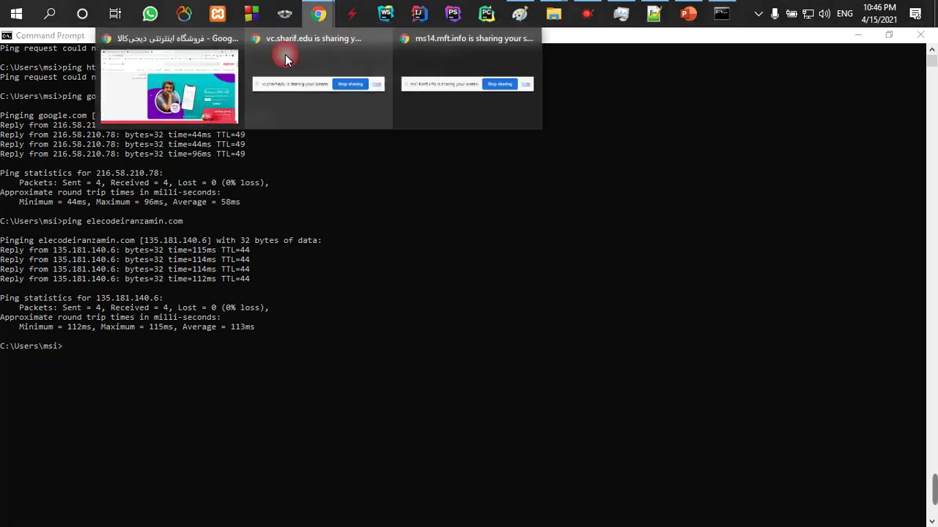
pyautogui.click(202, 81)
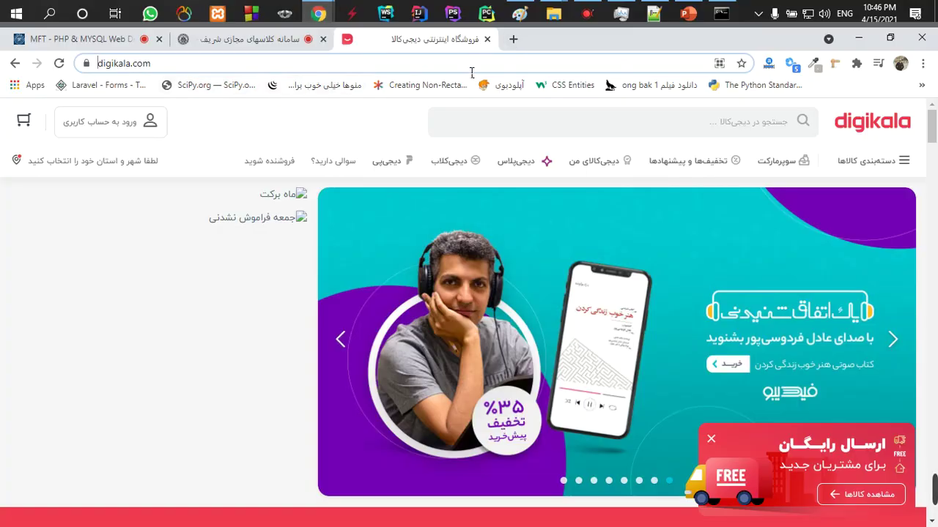
pyautogui.click(469, 64)
pyautogui.hotkey('ctrl', 'a')
pyautogui.hotkey('ctrl', 'v')
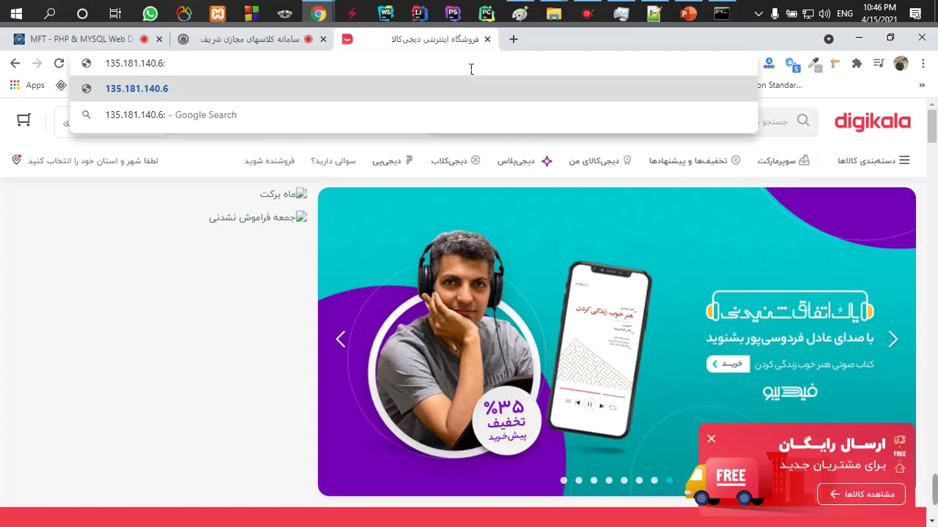
pyautogui.press('Return')
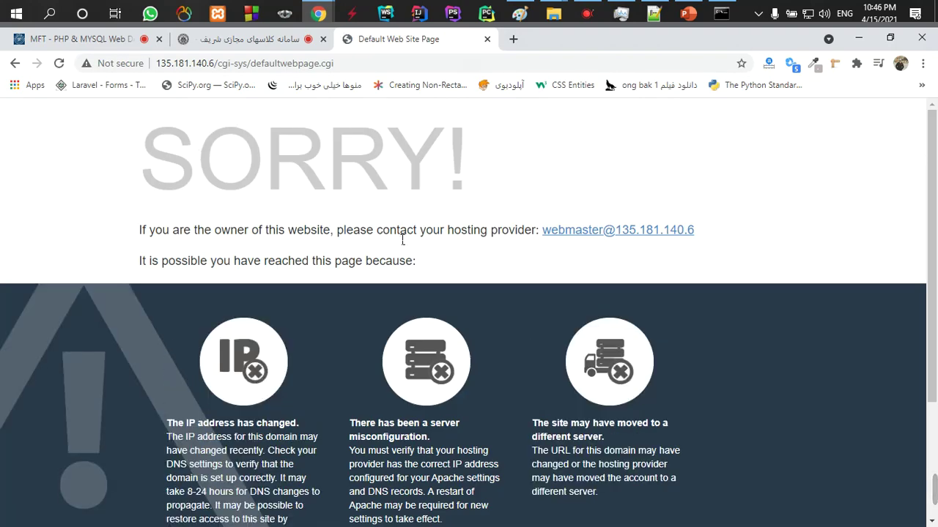
# Load google.com in the same tab and return to Command Prompt.
pyautogui.moveTo(164, 66); pyautogui.dragTo(357, 67)
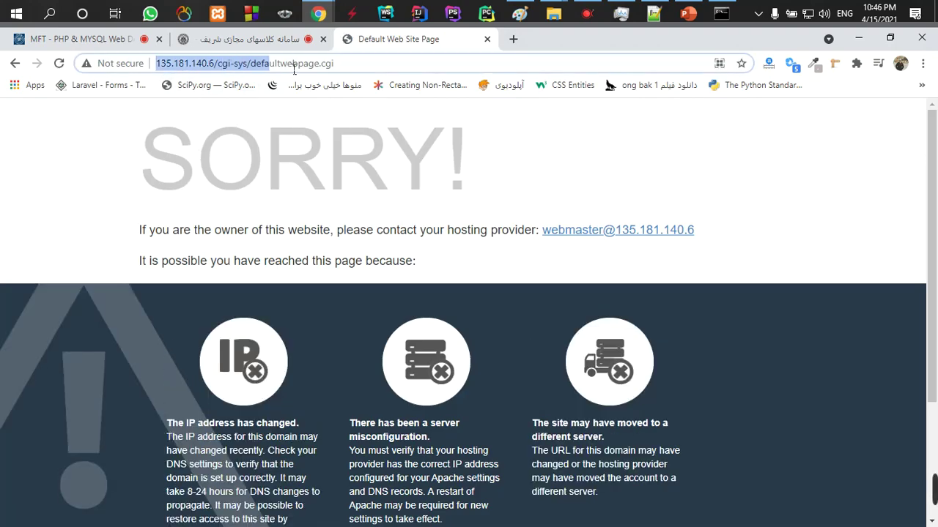
pyautogui.press('BackSpace')
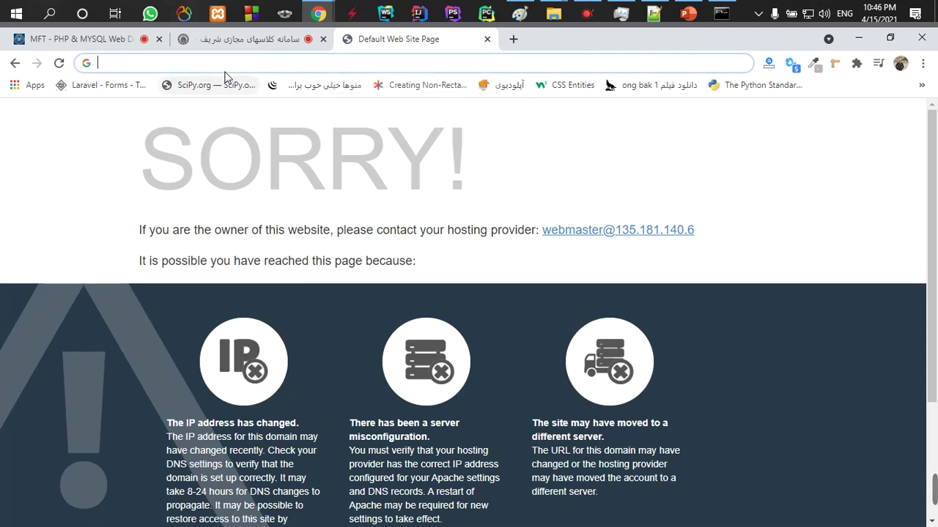
pyautogui.write('go')
pyautogui.press('Return')
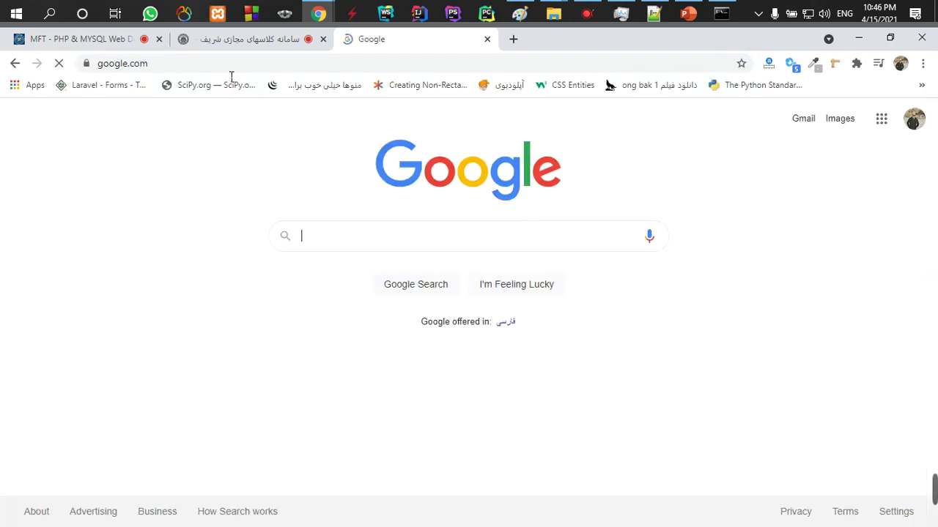
pyautogui.click(725, 13)
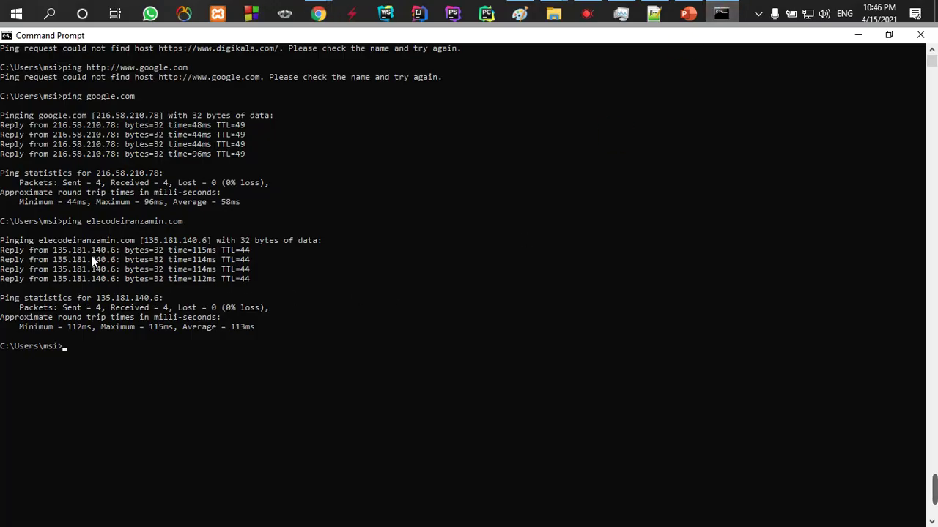
# Highlight 135.181.140.6 in the earlier elecodeiranzamin.com ping output.
pyautogui.moveTo(51, 250); pyautogui.dragTo(108, 250)
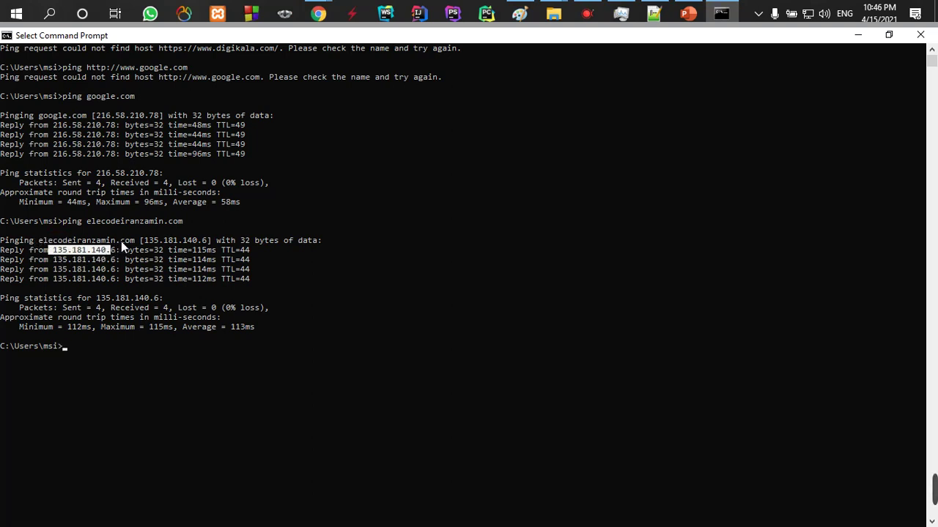
pyautogui.moveTo(144, 242); pyautogui.dragTo(206, 243)
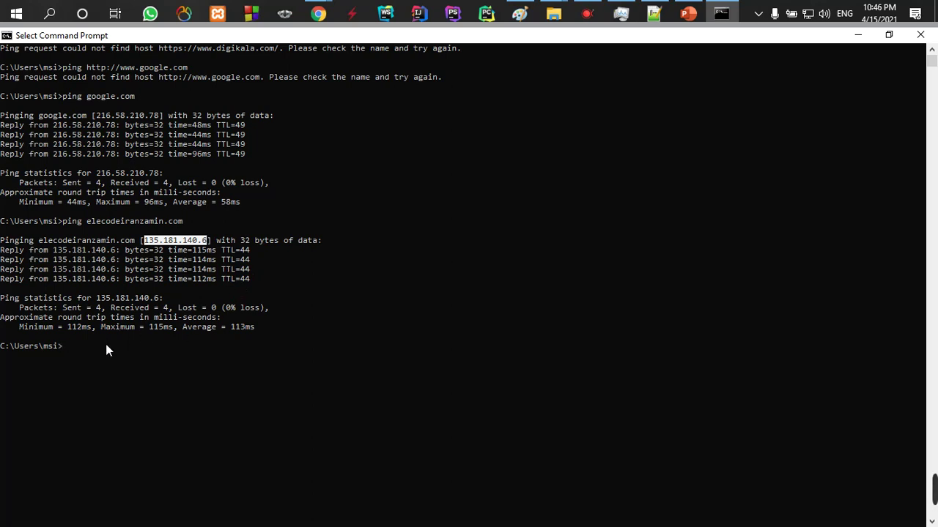
pyautogui.hotkey('ctrl', 'c')
# Ping aparat.com and highlight its reply address 185.147.178.12.
pyautogui.write('ping ')
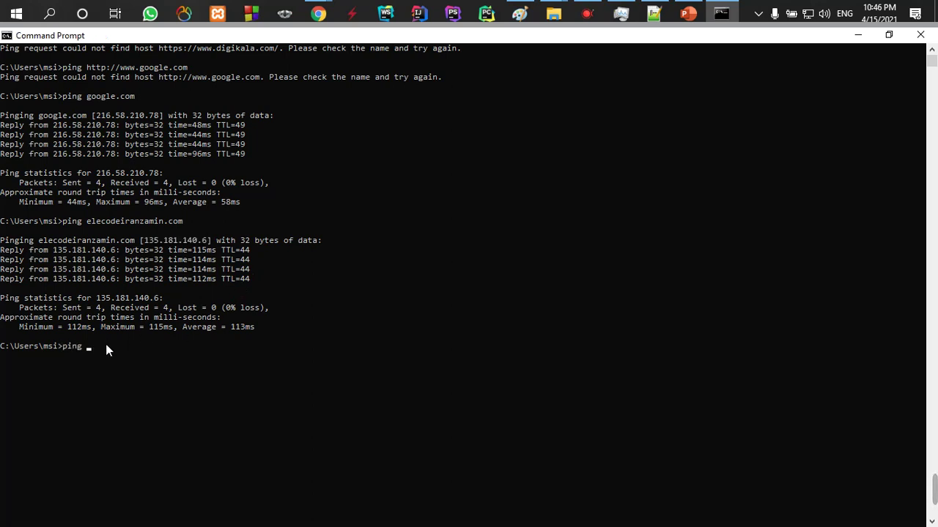
pyautogui.write('aparat.com')
pyautogui.press('Return')
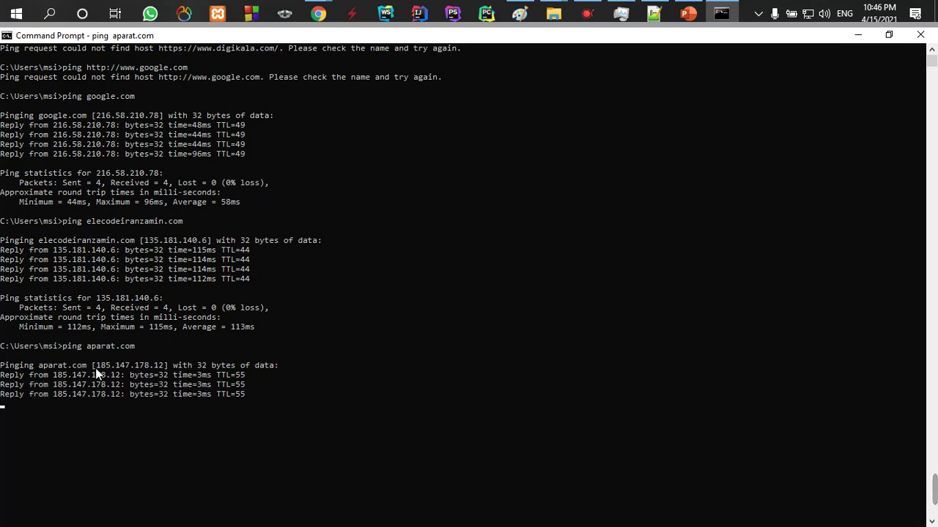
pyautogui.moveTo(95, 366); pyautogui.dragTo(163, 372)
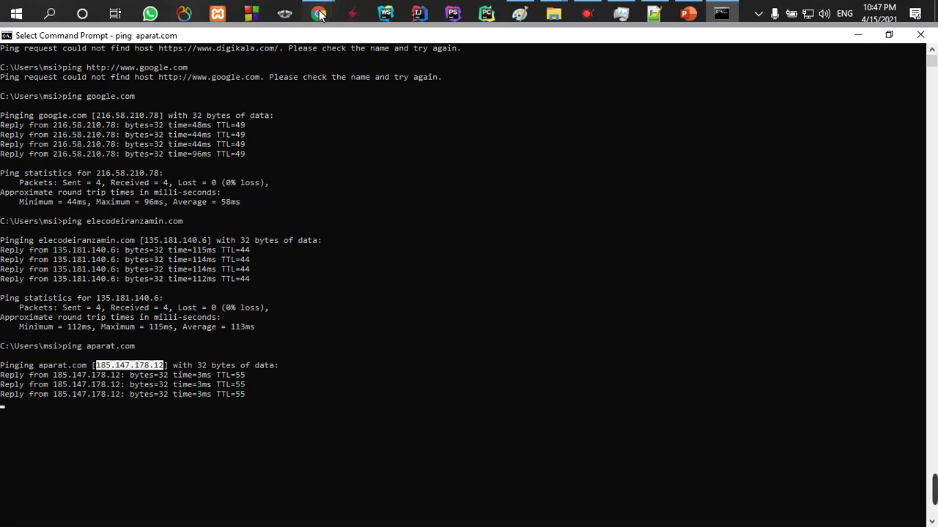
pyautogui.moveTo(318, 14)
pyautogui.click(180, 82)
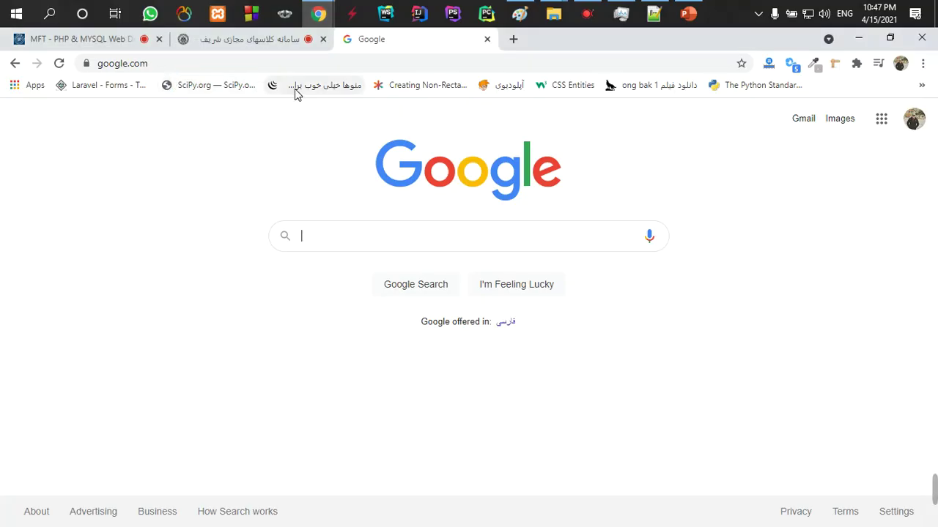
# View the MFT - PHP & MYSQL class tab, then minimize Chrome to reveal PowerPoint.
pyautogui.click(83, 39)
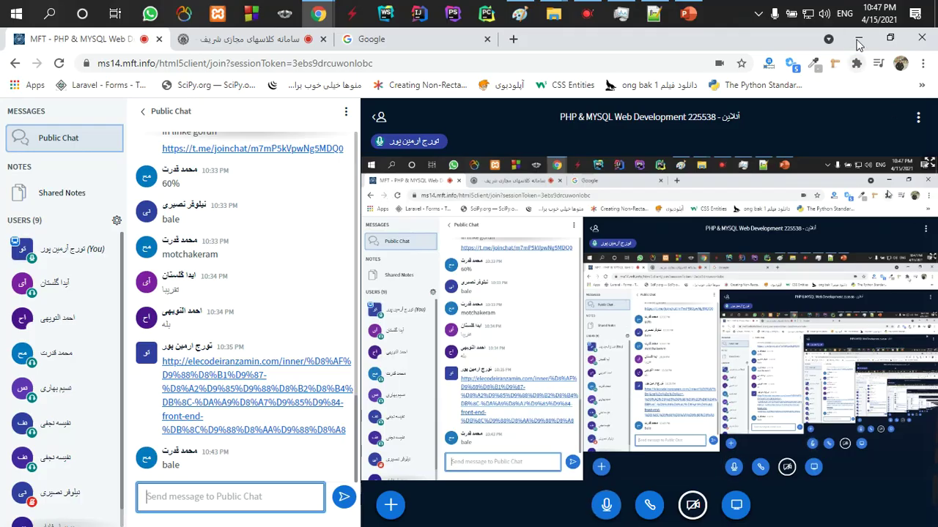
pyautogui.click(858, 37)
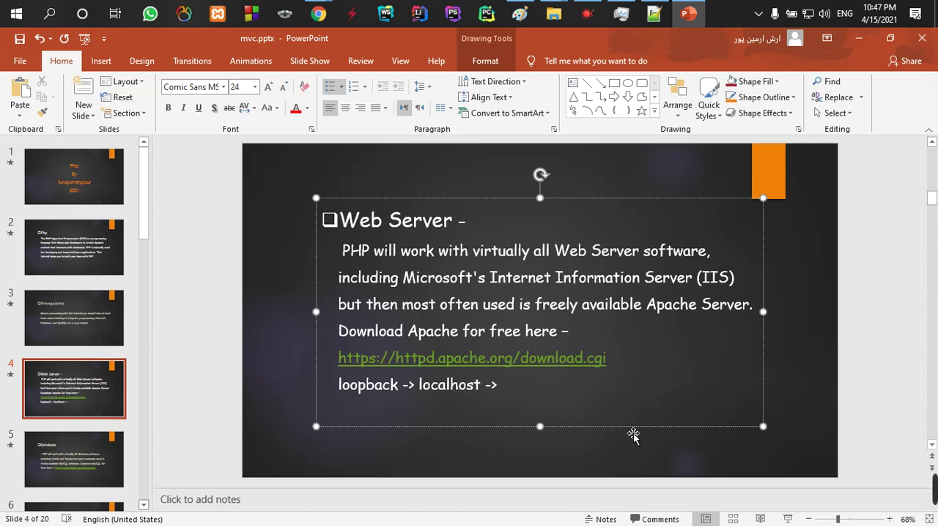
# Complete the line as 'loopback -> localhost -> 127.0.0.1', then delete the whole line.
pyautogui.write('127')
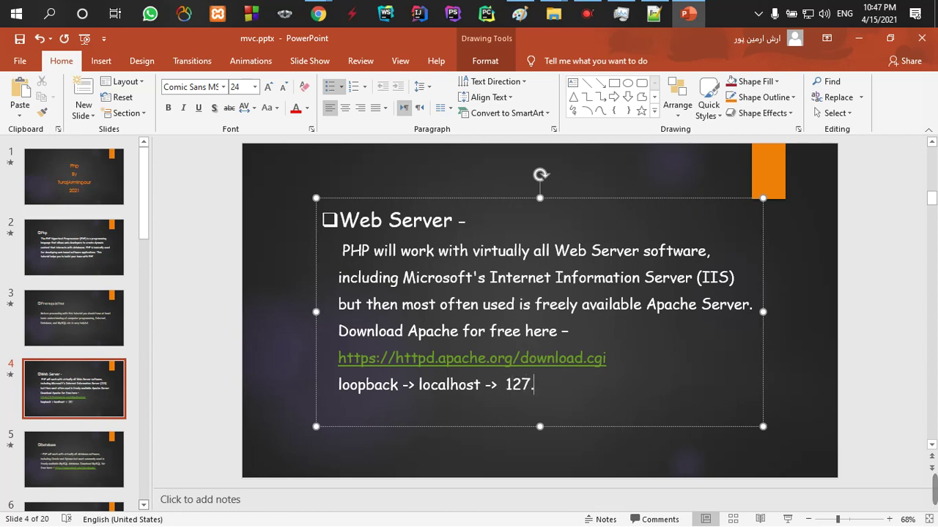
pyautogui.write('.0.0.1')
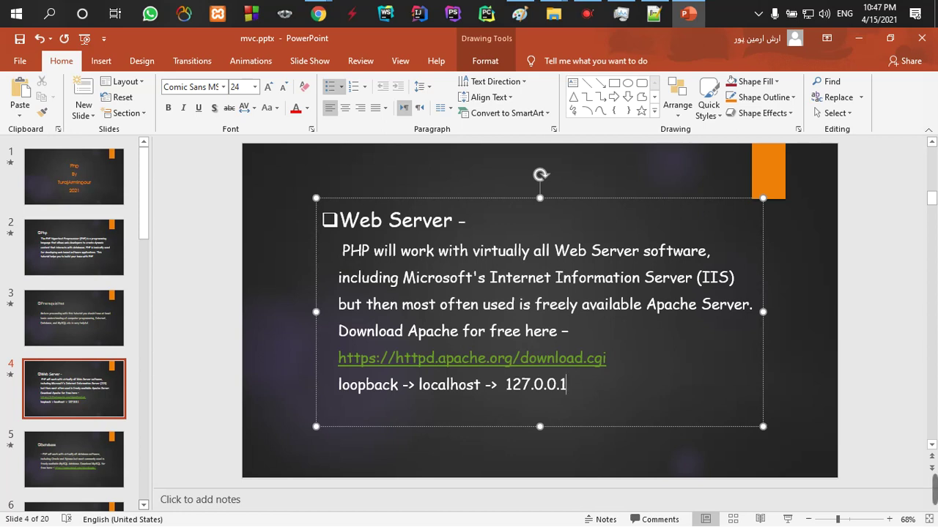
pyautogui.doubleClick(525, 395)
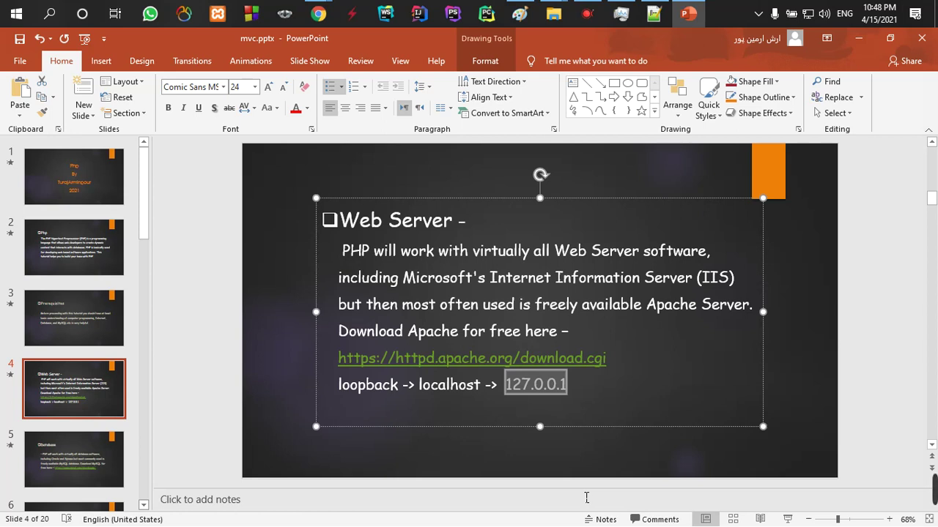
pyautogui.click(585, 396)
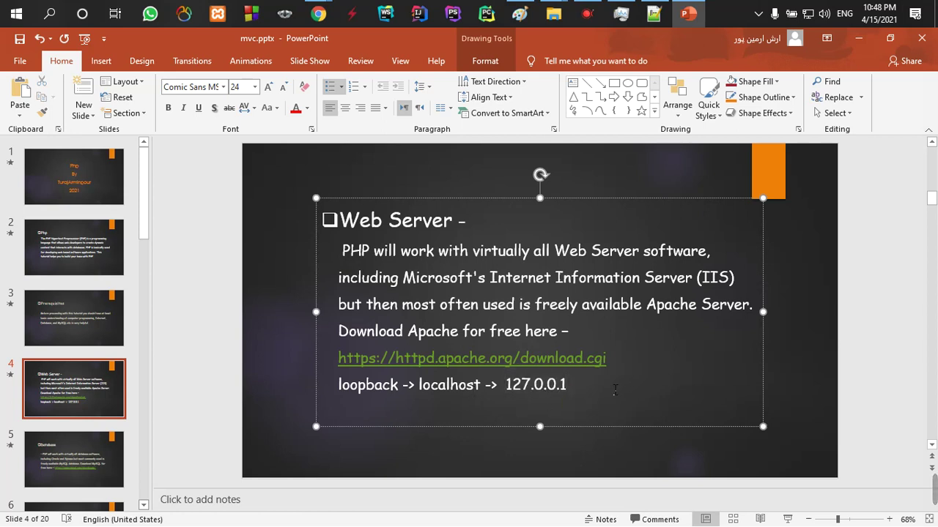
pyautogui.moveTo(595, 388); pyautogui.dragTo(375, 396)
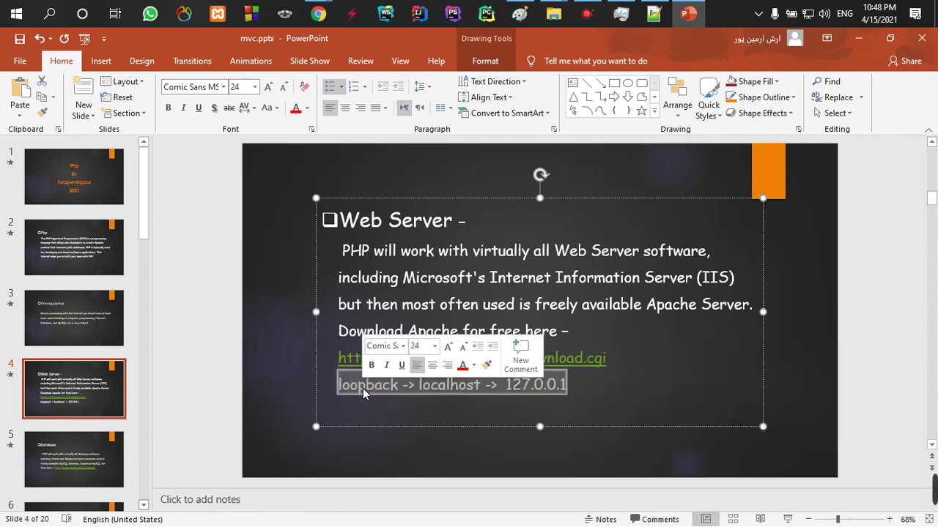
pyautogui.press('Delete')
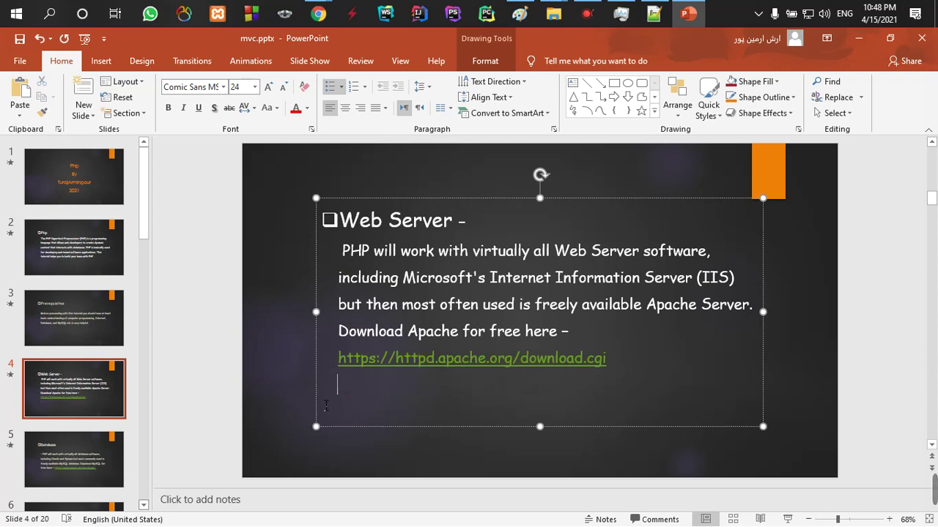
# Move past slide 5 (Database) to slide 6 (IDE).
pyautogui.click(47, 442)
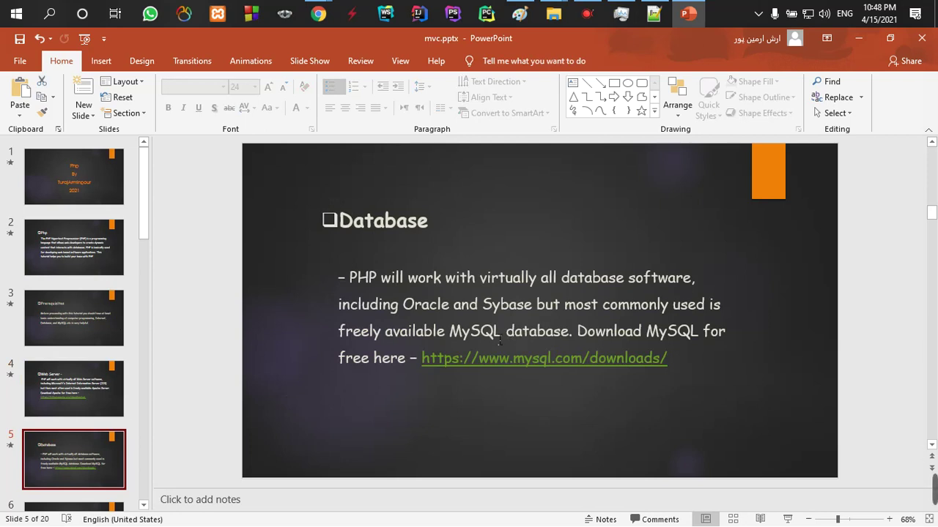
pyautogui.scroll(-3, 66, 376)
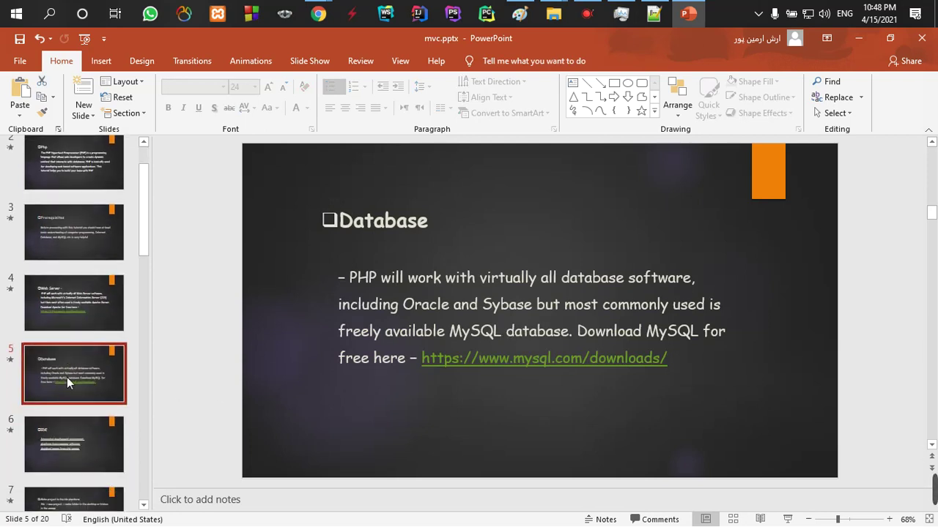
pyautogui.click(81, 377)
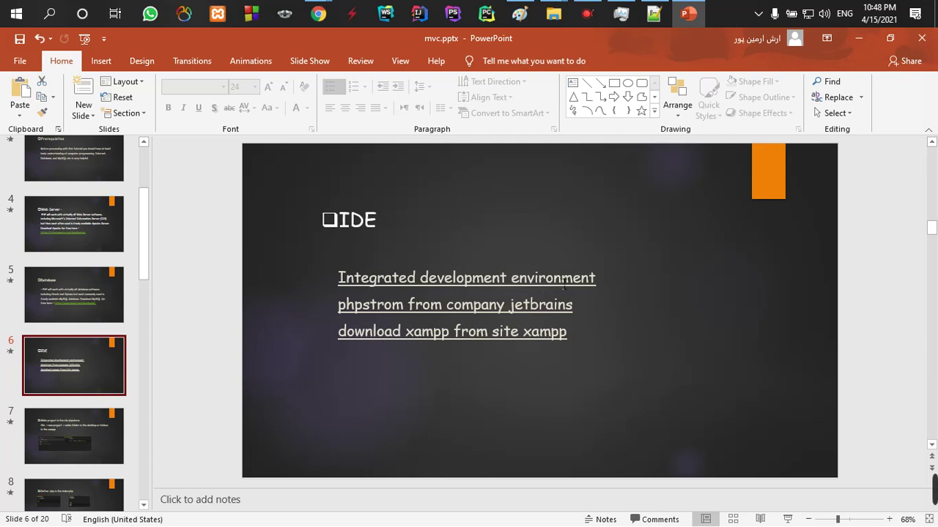
# Walk through the IDE slide text, highlighting IDE, phpstrom and jetbrains, ending after xampp.
pyautogui.doubleClick(346, 228)
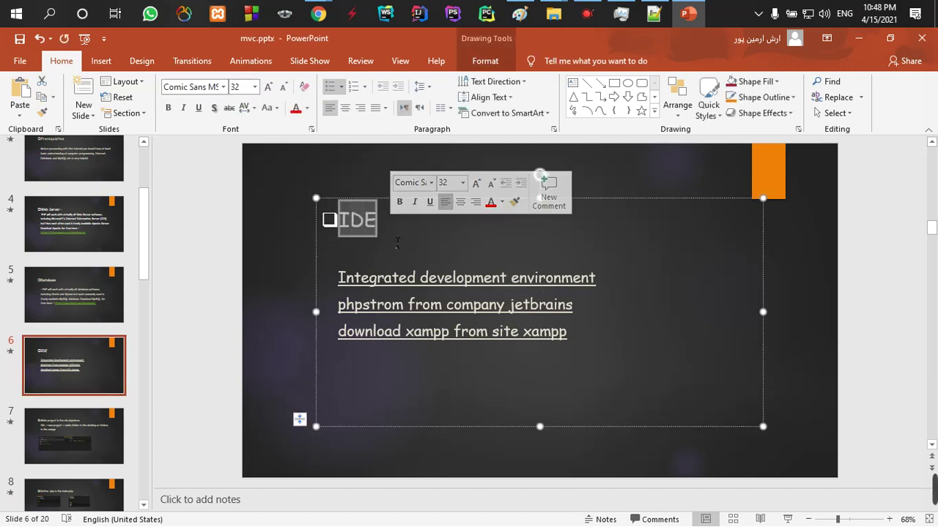
pyautogui.click(385, 247)
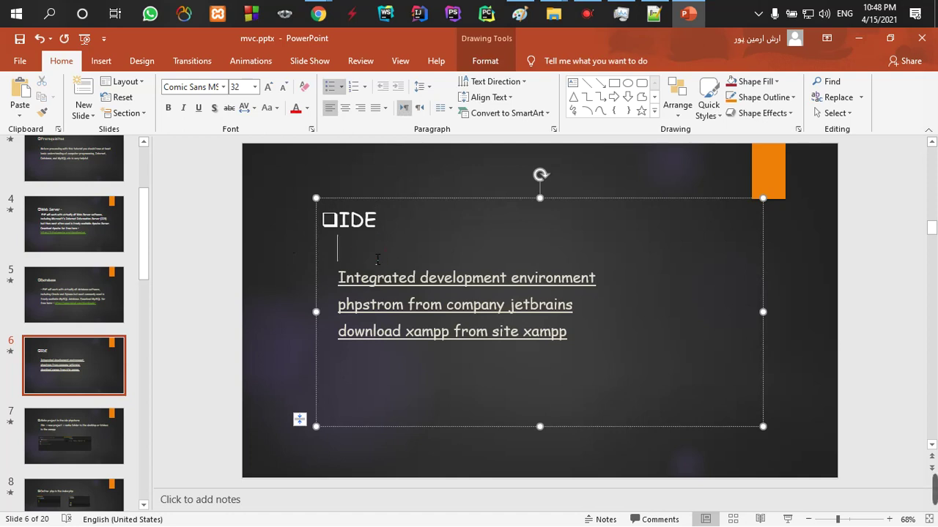
pyautogui.click(357, 310)
pyautogui.doubleClick(357, 305)
pyautogui.doubleClick(540, 304)
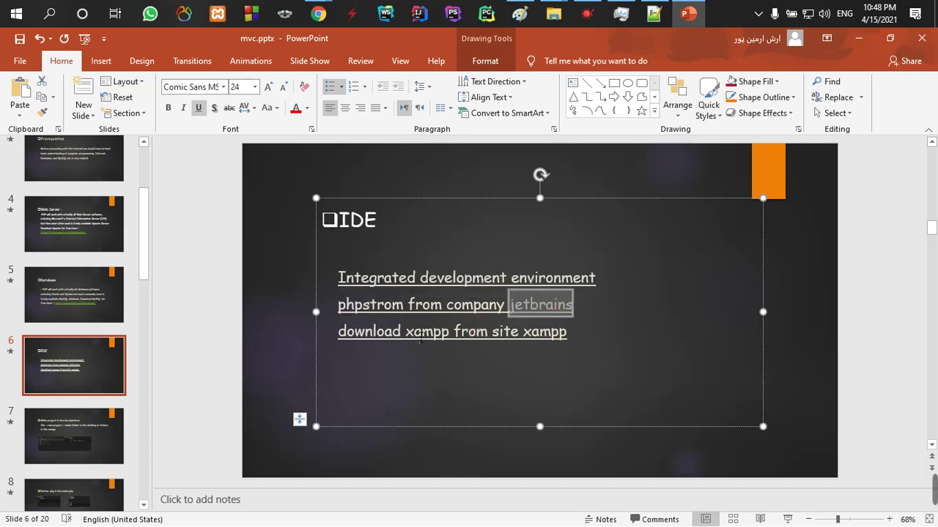
pyautogui.click(371, 333)
pyautogui.click(530, 331)
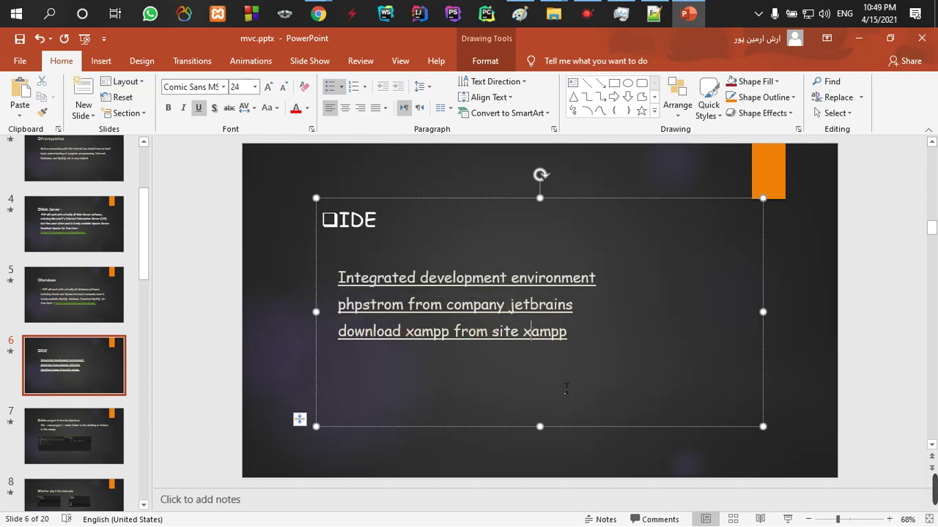